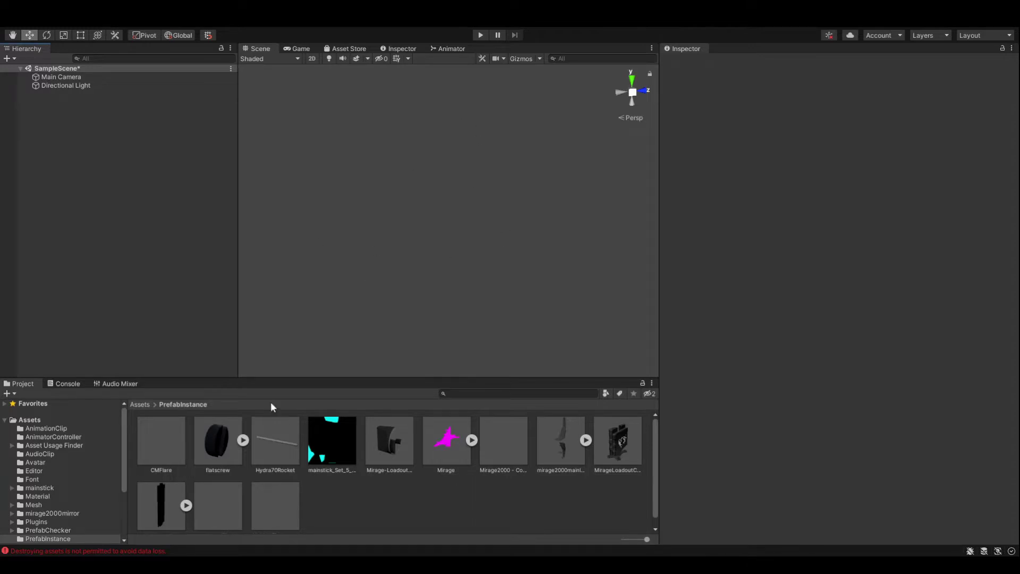
Step: Place the Mirage2000 - Copy (3) prefab from the PrefabInstance folder into the scene
scroll(72, 458, down, 3)
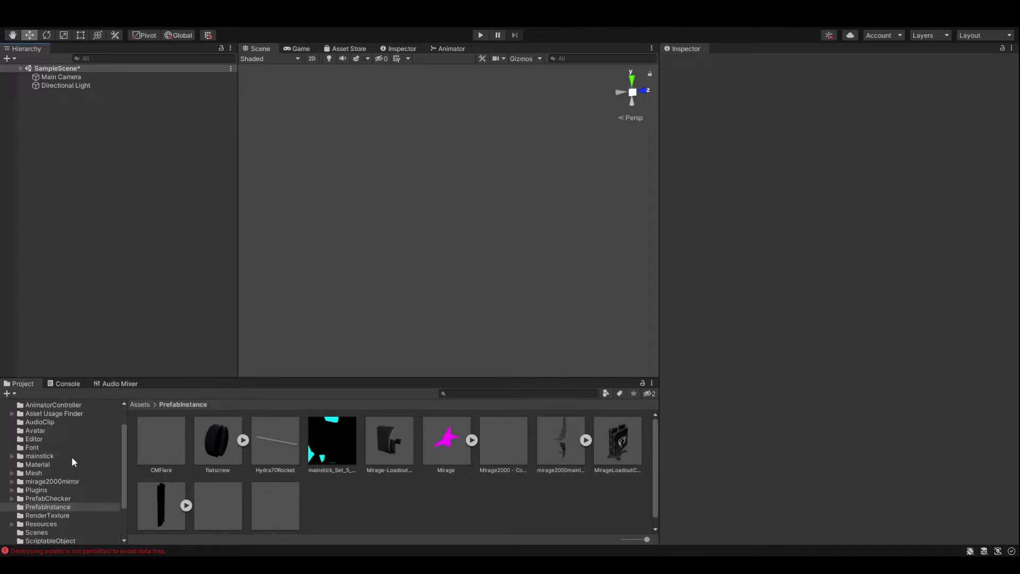
click(72, 497)
click(59, 509)
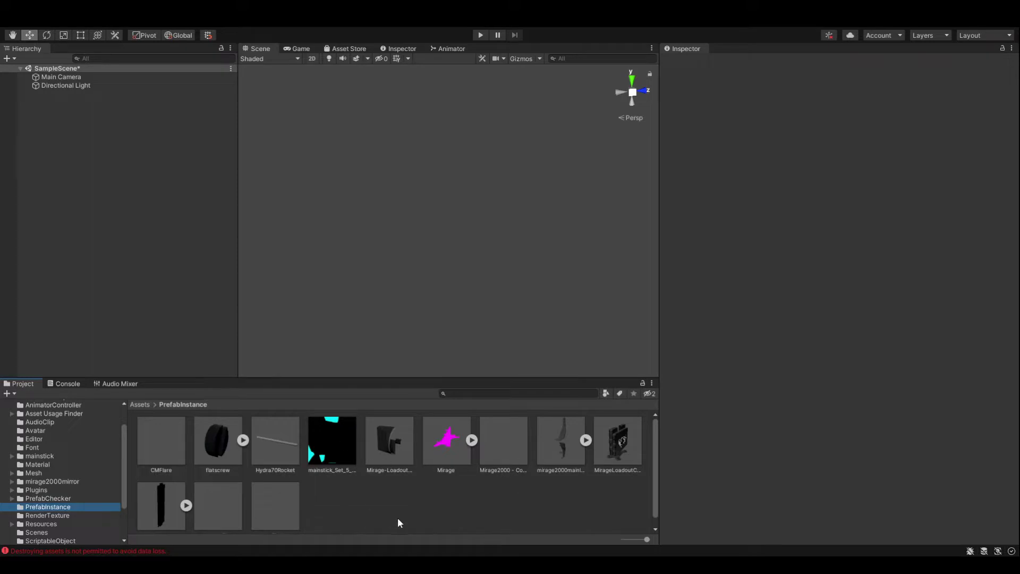
click(505, 453)
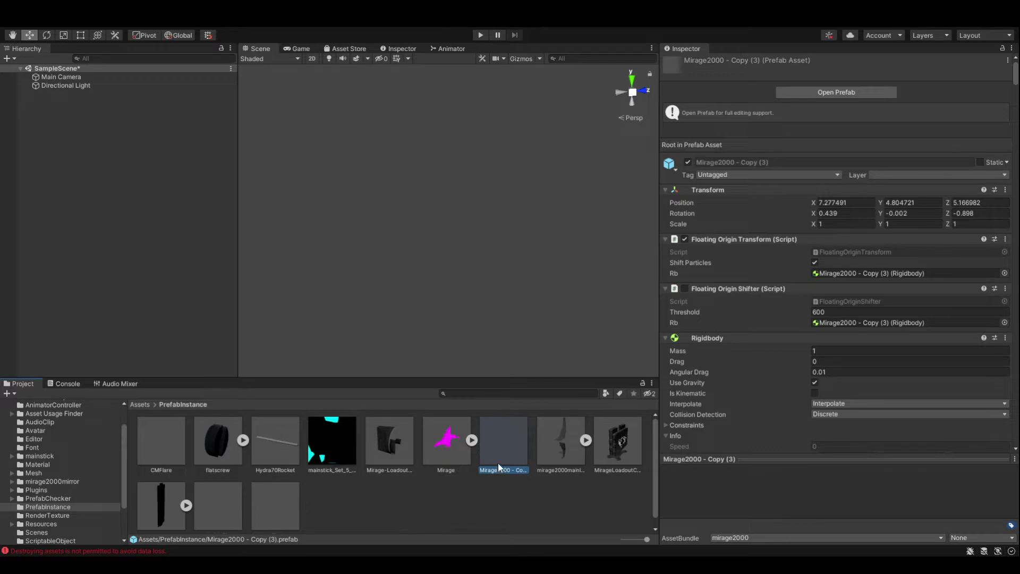
drag(498, 463, 324, 266)
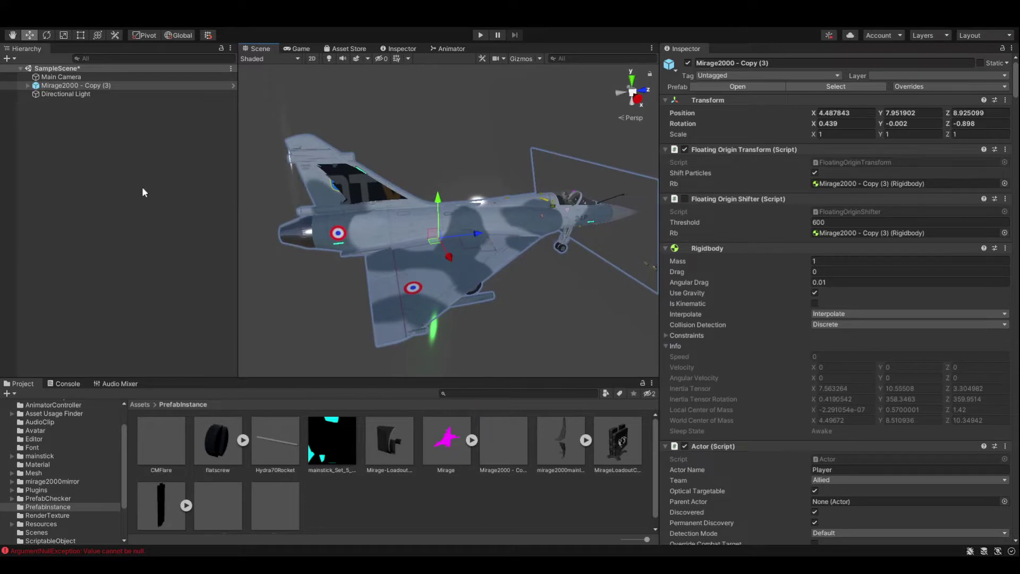
Step: Expand the Mirage2000 - Copy (3) hierarchy and examine its child objects, including the battery and the pilot's helmet
click(28, 85)
click(67, 145)
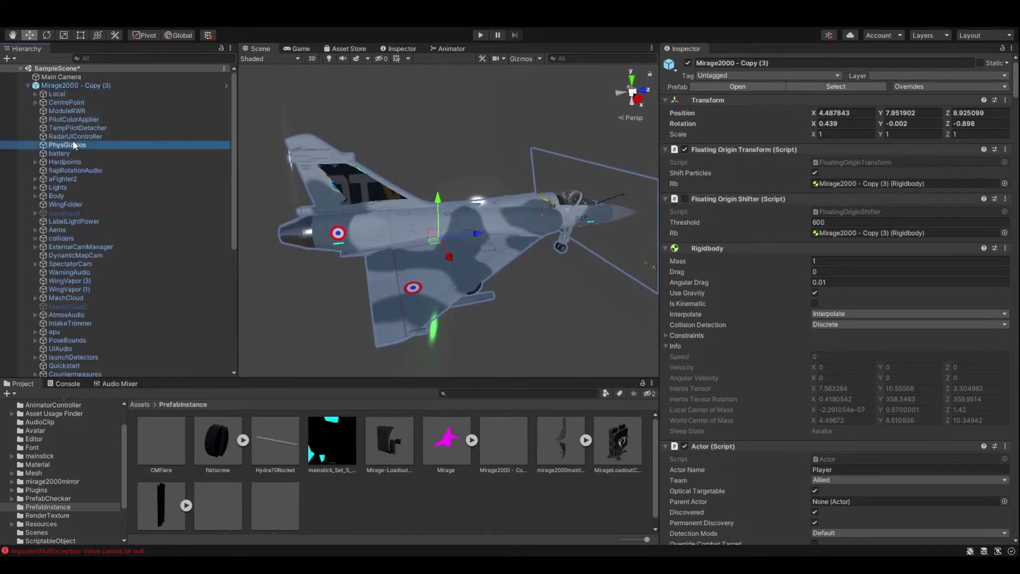
click(53, 153)
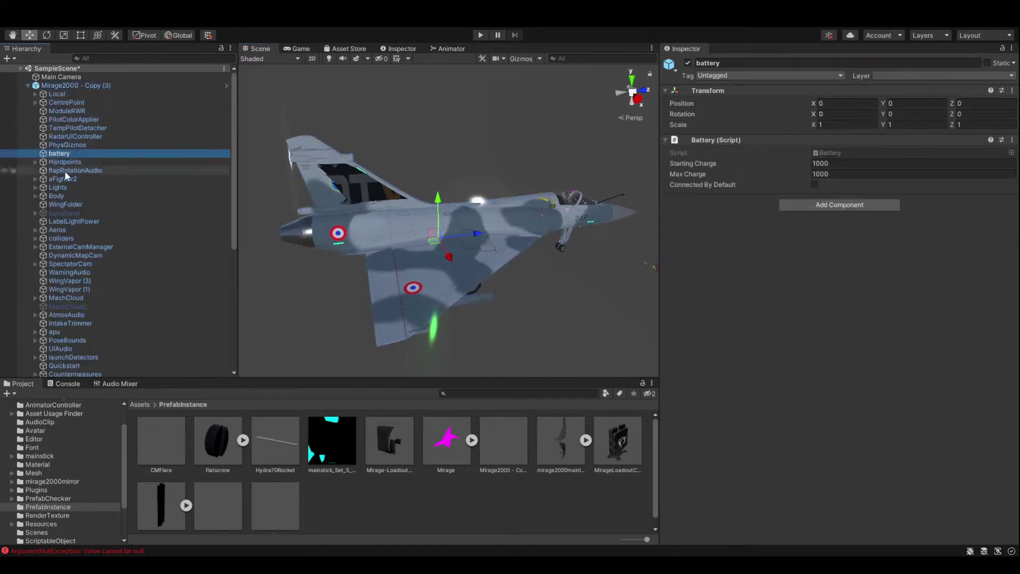
click(566, 198)
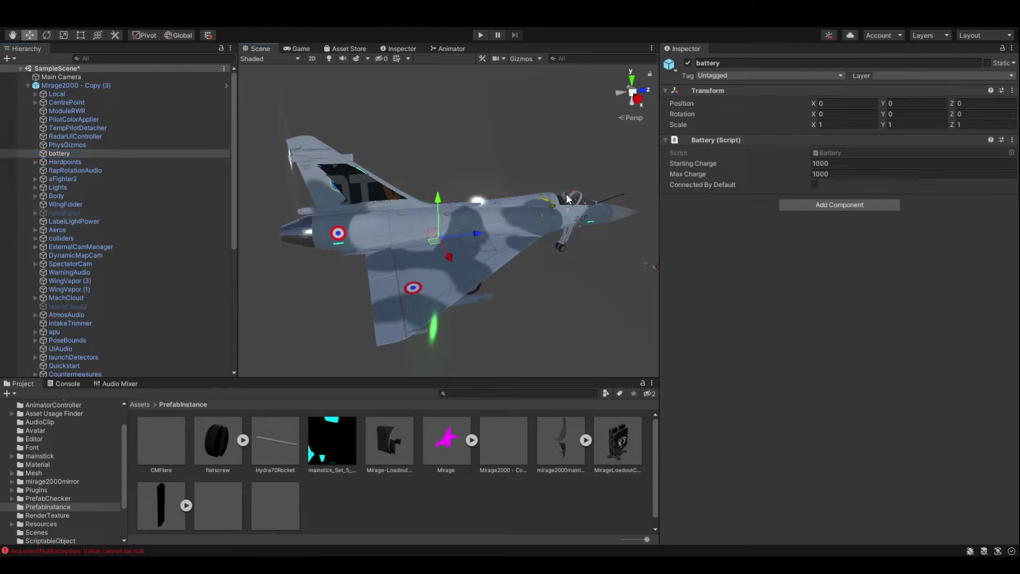
click(566, 198)
click(566, 199)
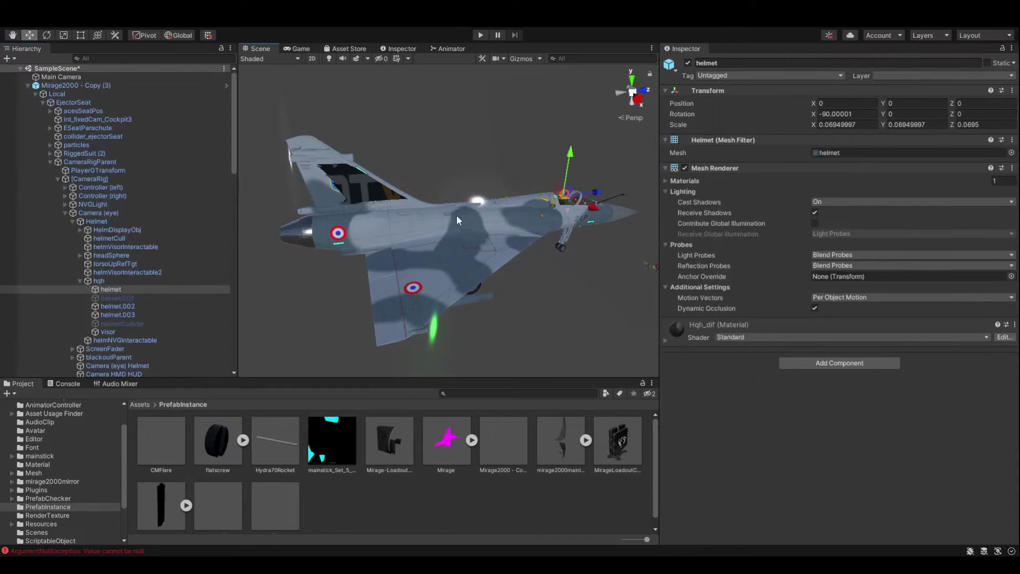
double_click(115, 288)
alt+drag(415, 256, 509, 362)
scroll(453, 237, down, 5)
scroll(493, 253, down, 3)
scroll(414, 230, down, 3)
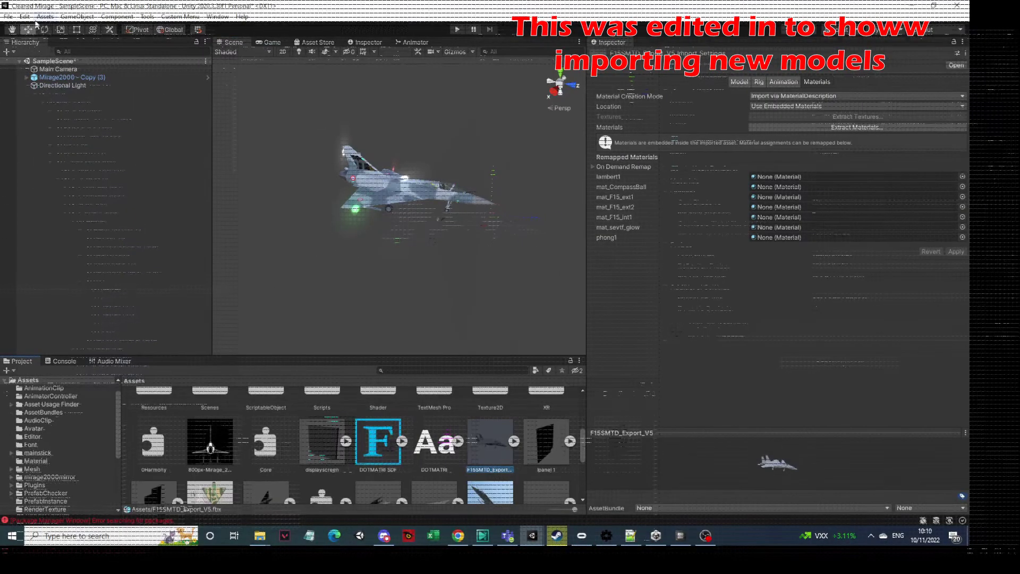
Step: Import the model file F15SMTD_Export_V5.fbx from the F15 folder as a new asset
click(45, 17)
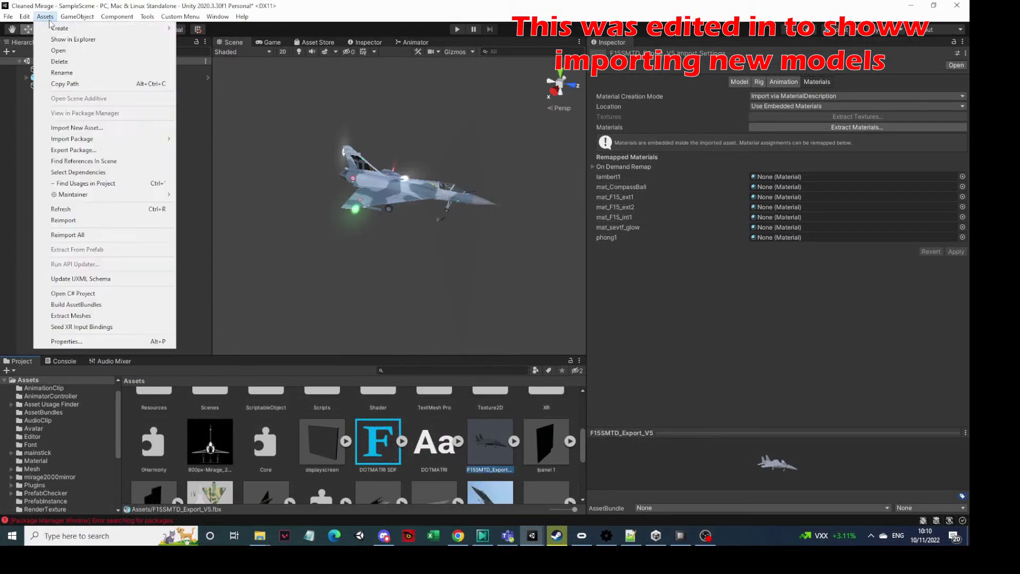
click(110, 130)
click(174, 108)
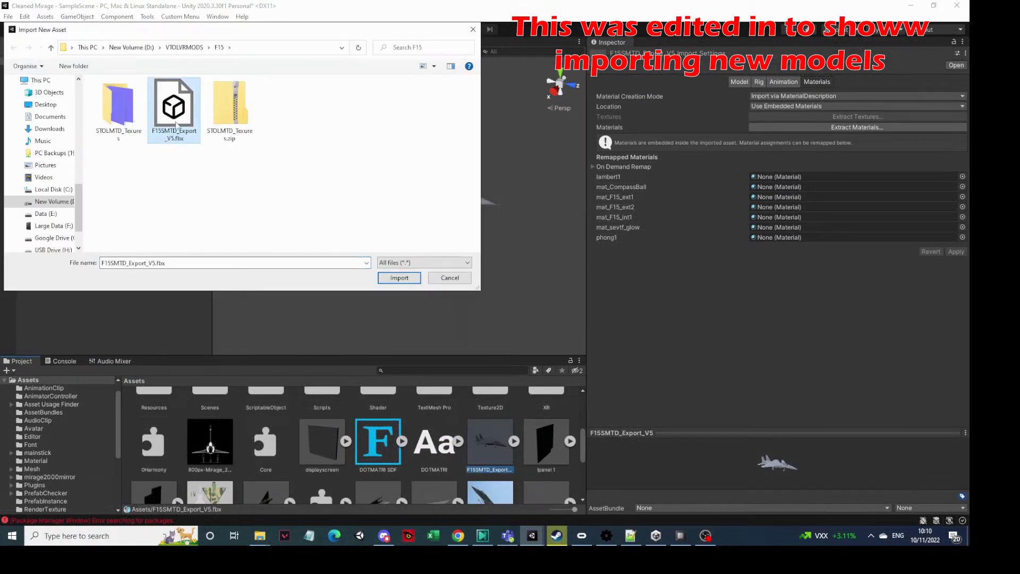
click(391, 280)
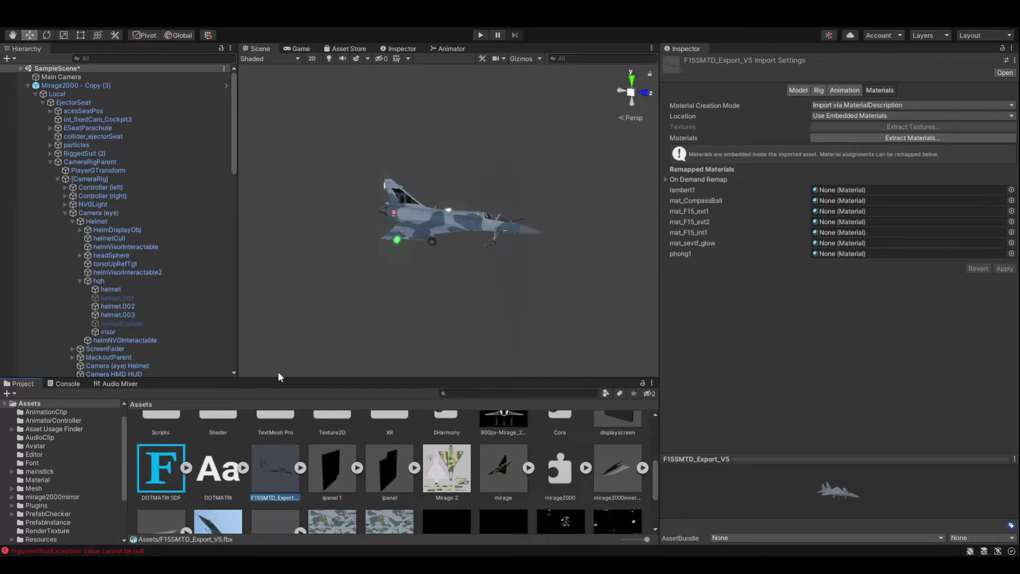
Step: Place the imported F15SMTD_Export_V5 model into the scene near the Mirage
scroll(400, 244, down, 3)
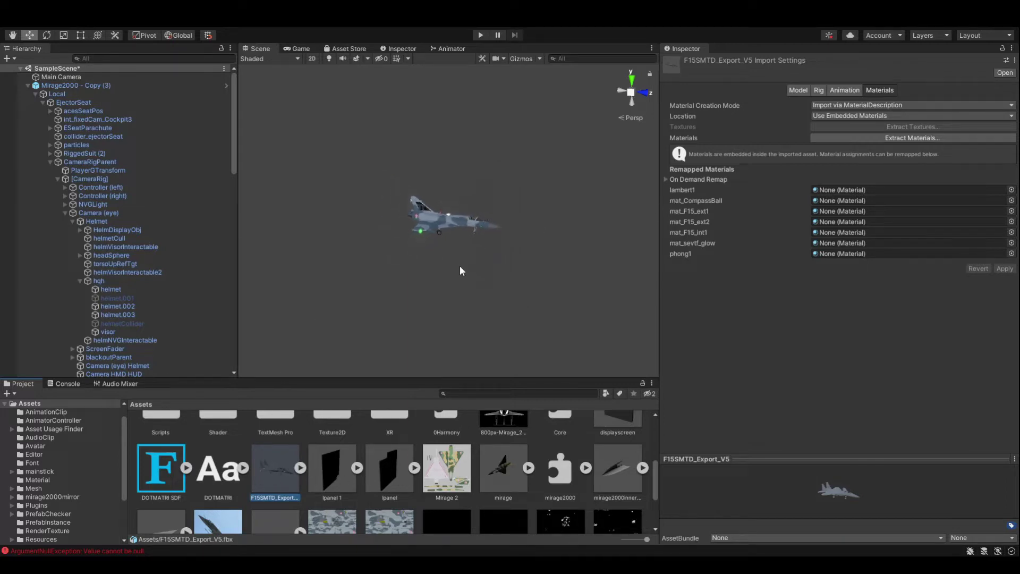
alt+drag(460, 271, 526, 255)
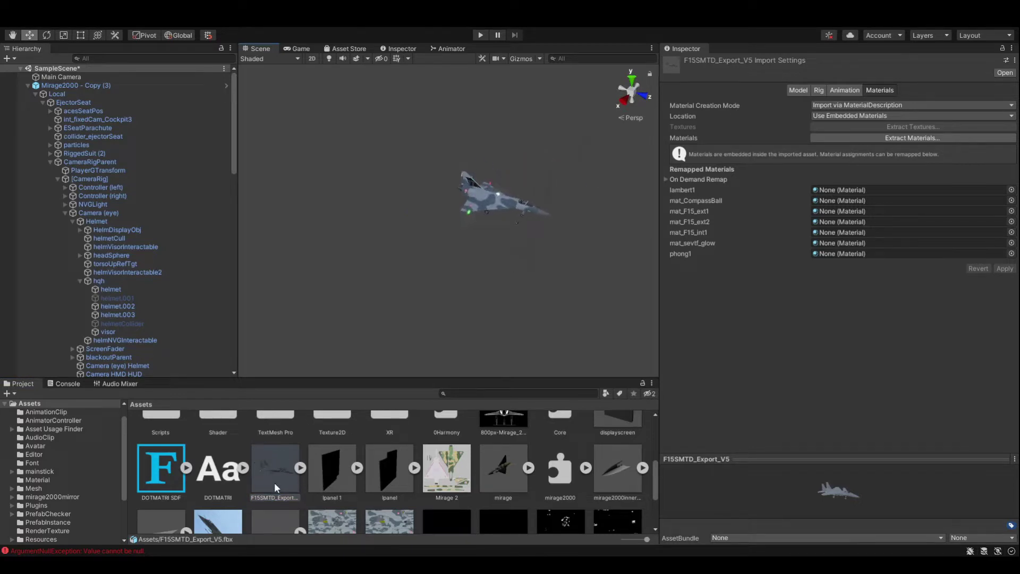
drag(273, 483, 390, 258)
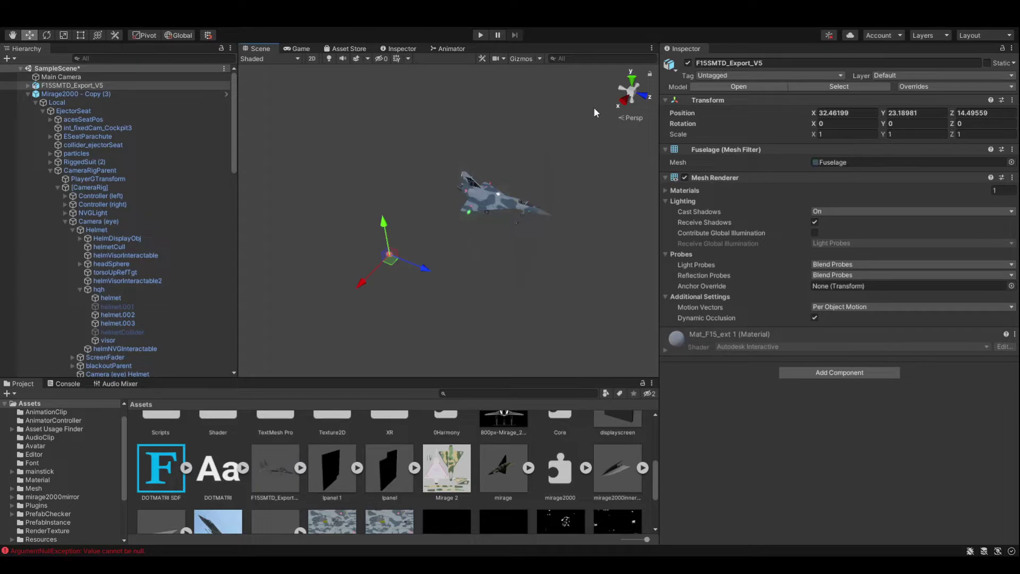
Step: From the top view, move the F15SMTD_Export_V5 model beside the Mirage, to about X 12.85 and Z 8.74
click(631, 82)
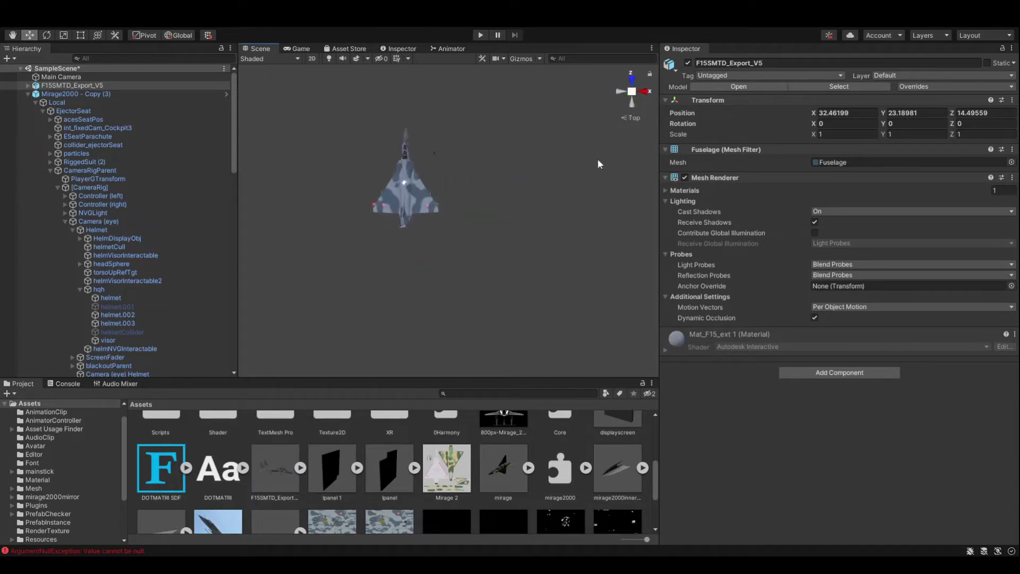
drag(629, 162, 488, 177)
drag(441, 126, 454, 161)
drag(487, 201, 508, 202)
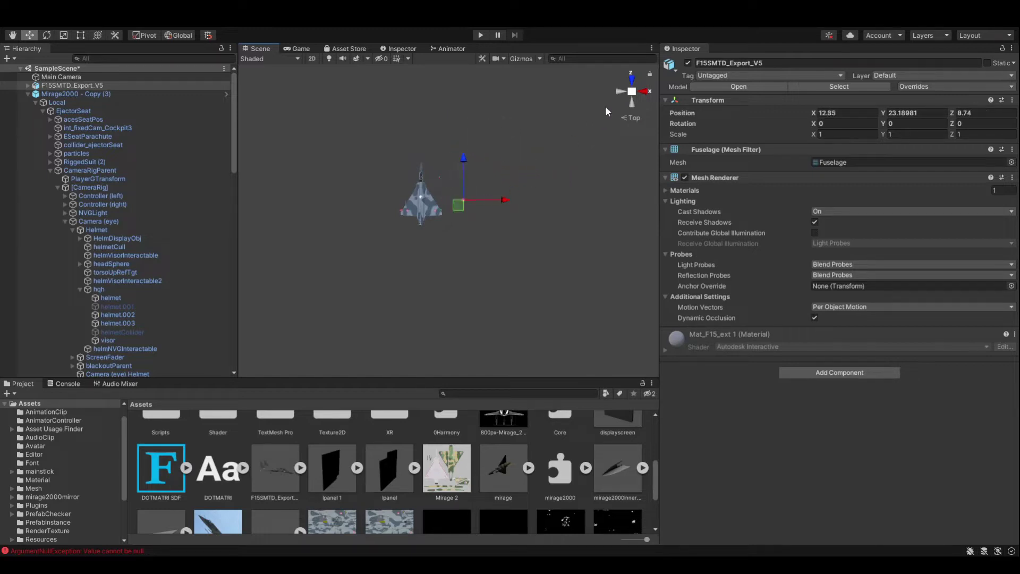
Step: Using the side and front views, lower and shift the F15SMTD_Export_V5 model to about X 16.4 and Y 7.6
click(619, 92)
drag(439, 106, 435, 167)
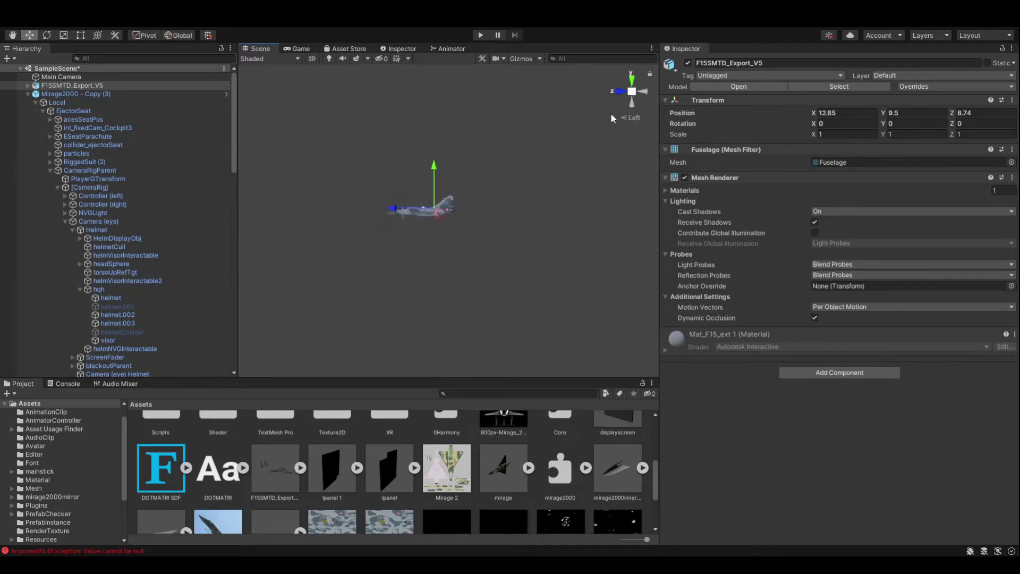
click(621, 99)
click(621, 93)
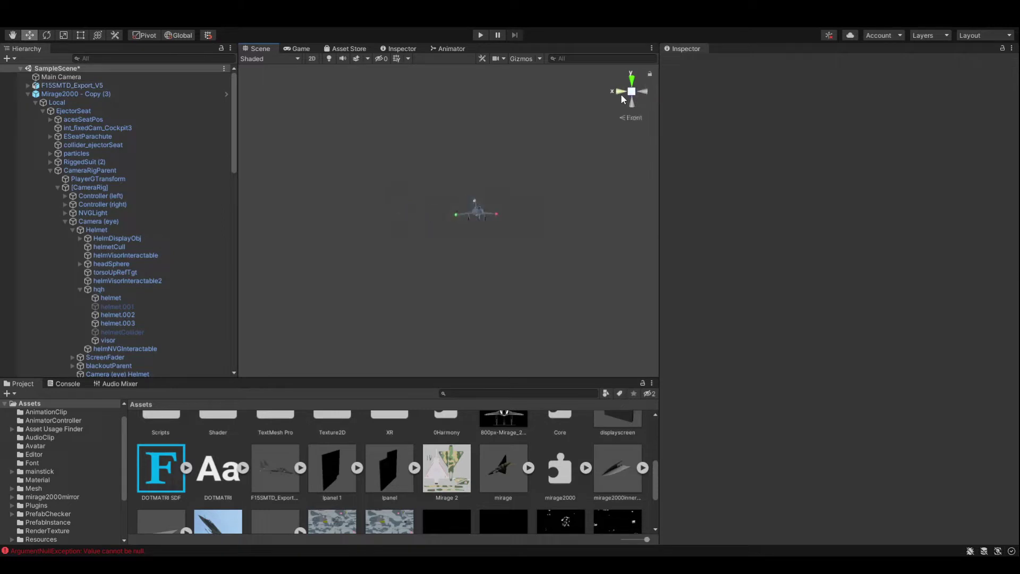
click(117, 87)
drag(396, 208, 381, 218)
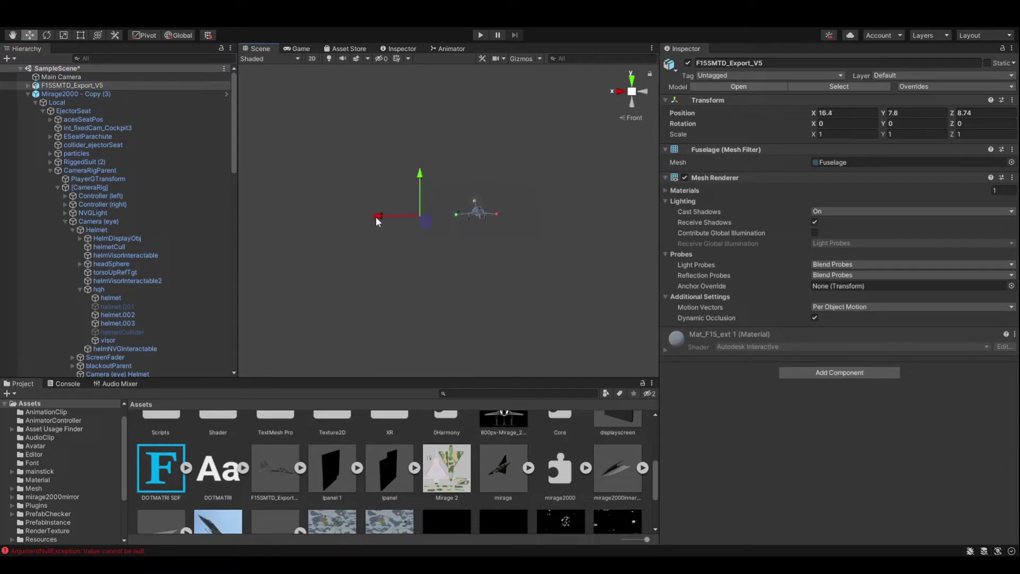
Step: Expand the F15SMTD_Export_V5 hierarchy, frame AllCockpitItems and compare the model's size with the Mirage
click(28, 85)
click(73, 94)
key(f)
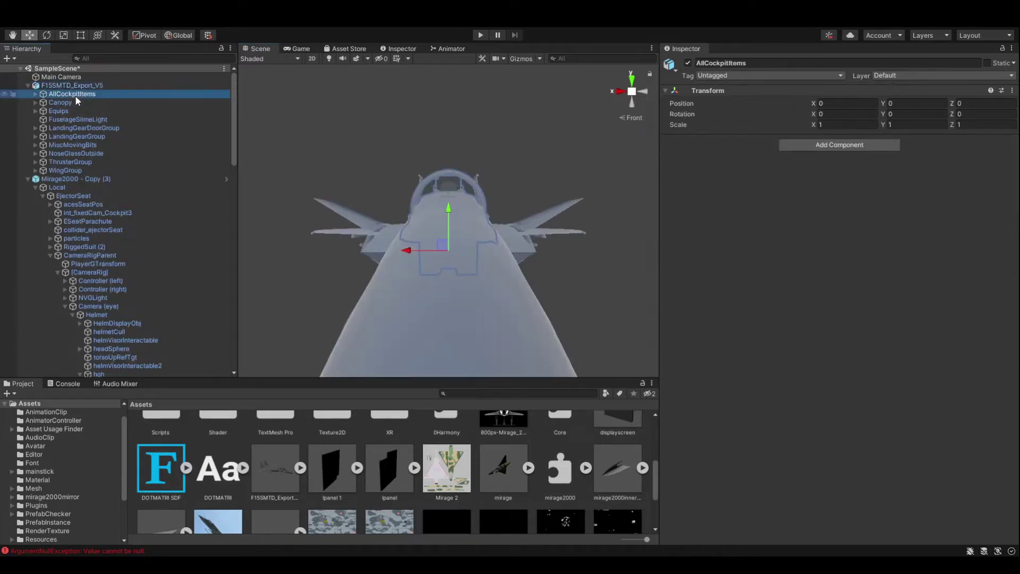
alt+drag(312, 119, 406, 223)
scroll(540, 212, down, 6)
scroll(407, 223, down, 8)
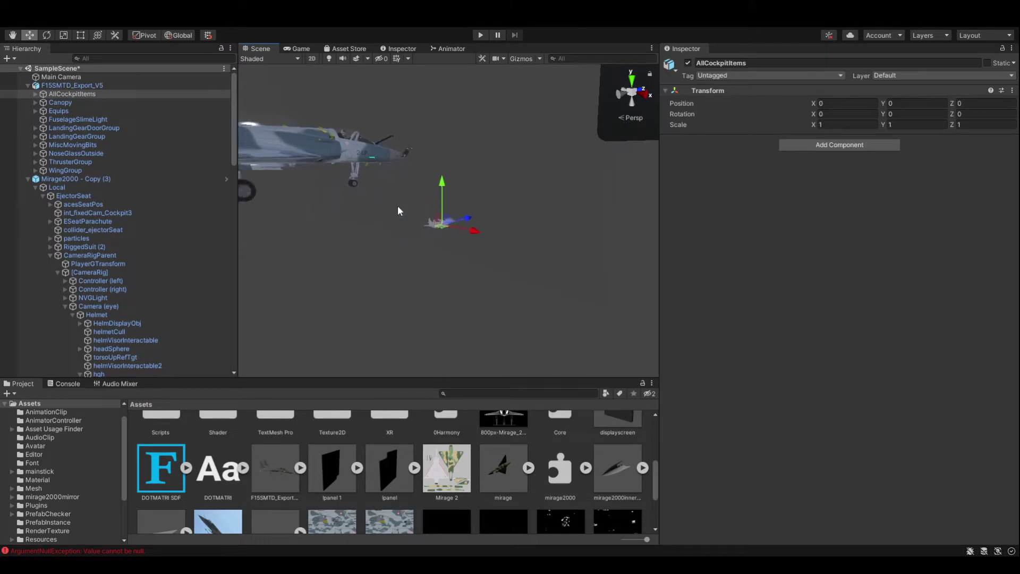
Step: Set the F15SMTD_Export_V5 model's scale to 100 on the X, Y and Z axes
click(103, 85)
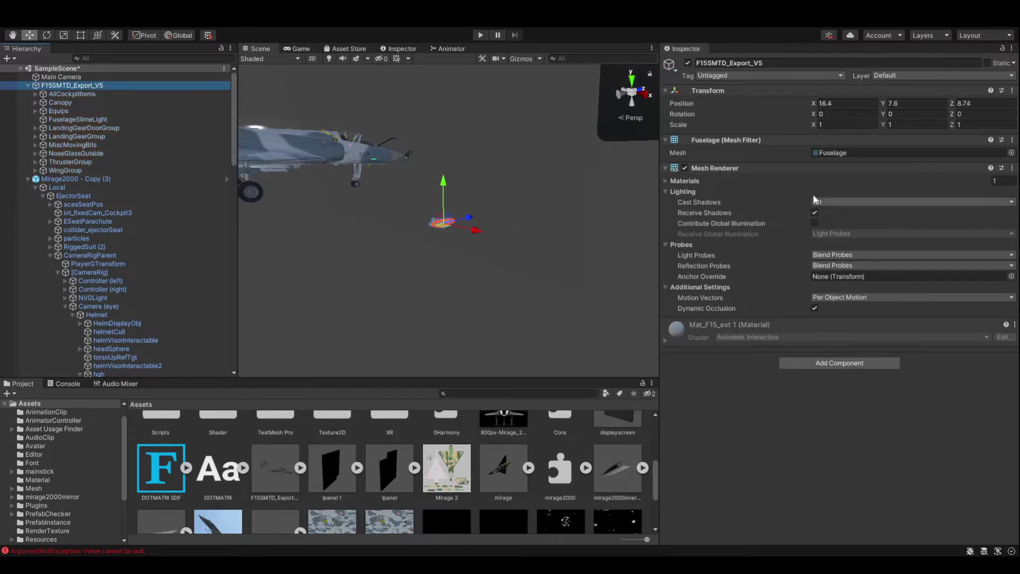
click(822, 124)
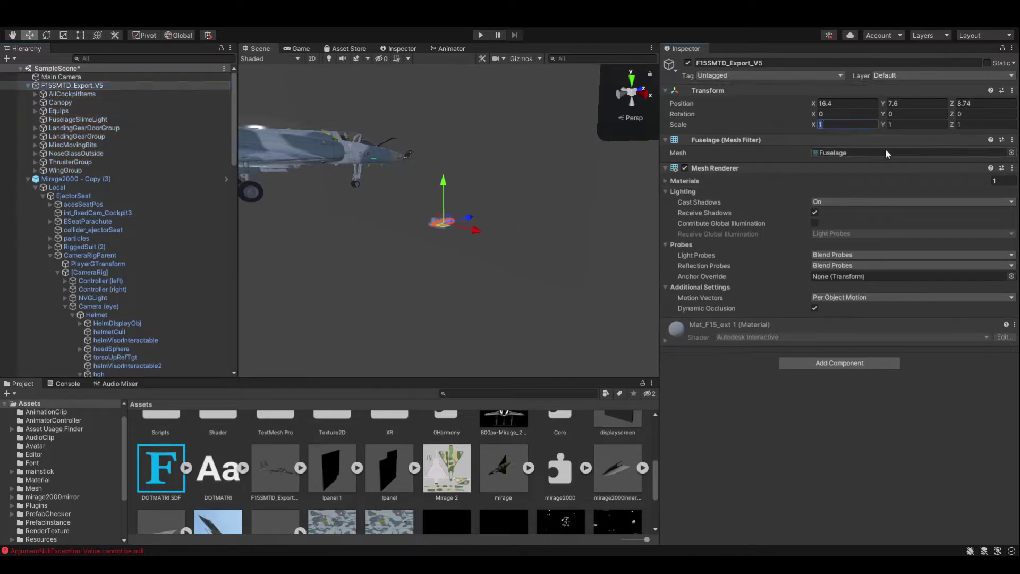
text(100)
key(Tab)
text(100100)
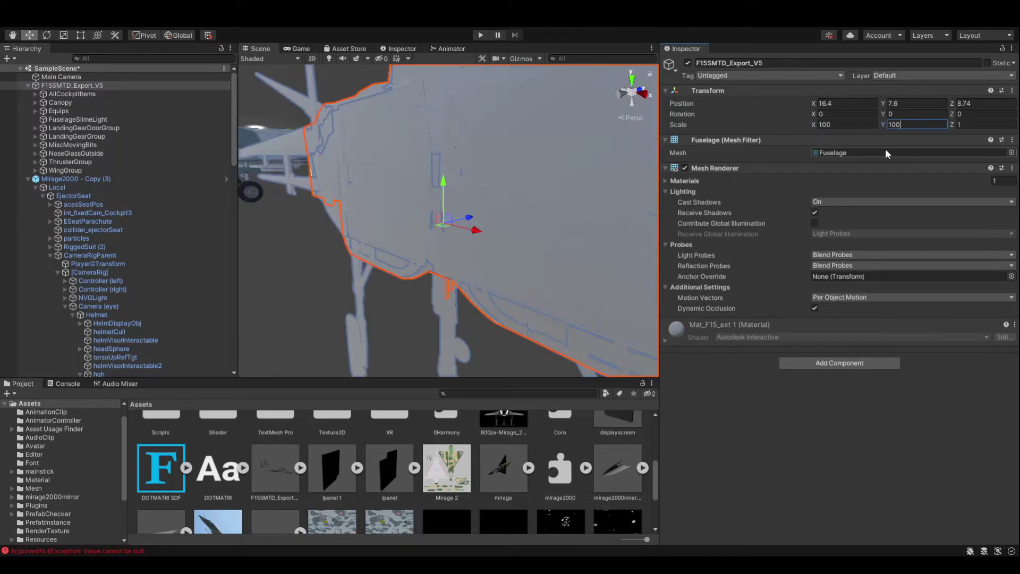
key(BackSpace)
key(BackSpace)
key(BackSpace)
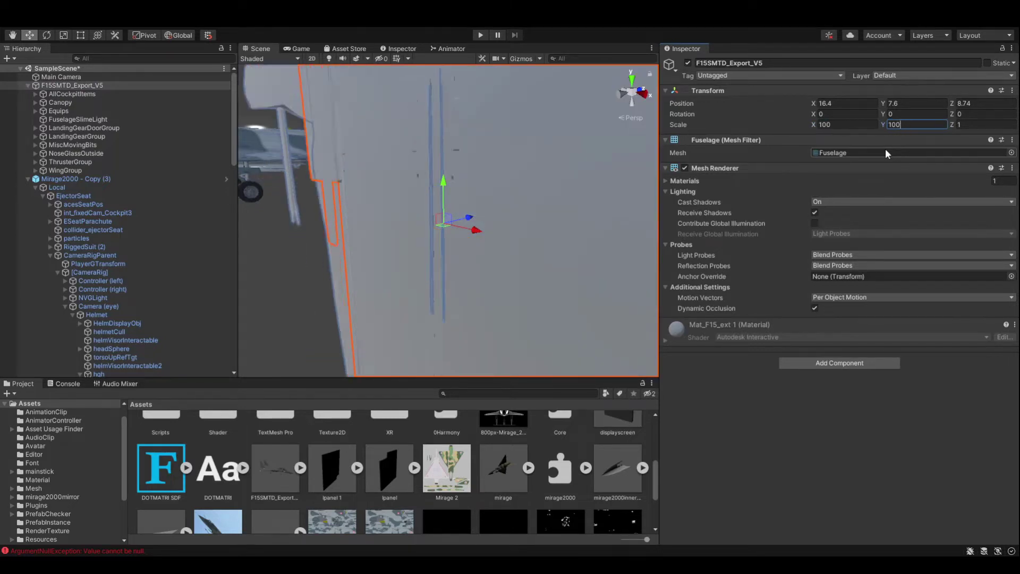
key(Tab)
text(100)
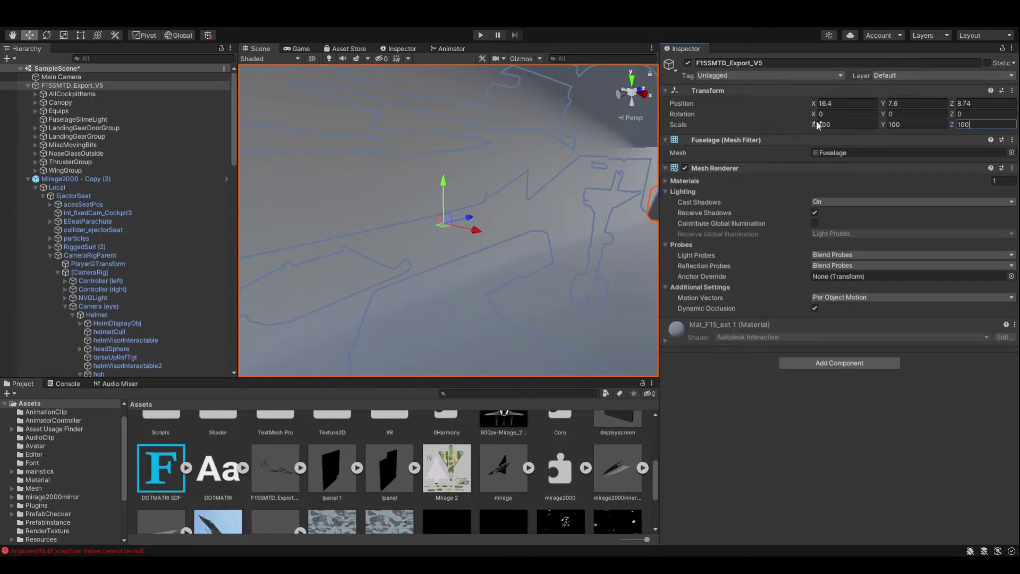
key(Return)
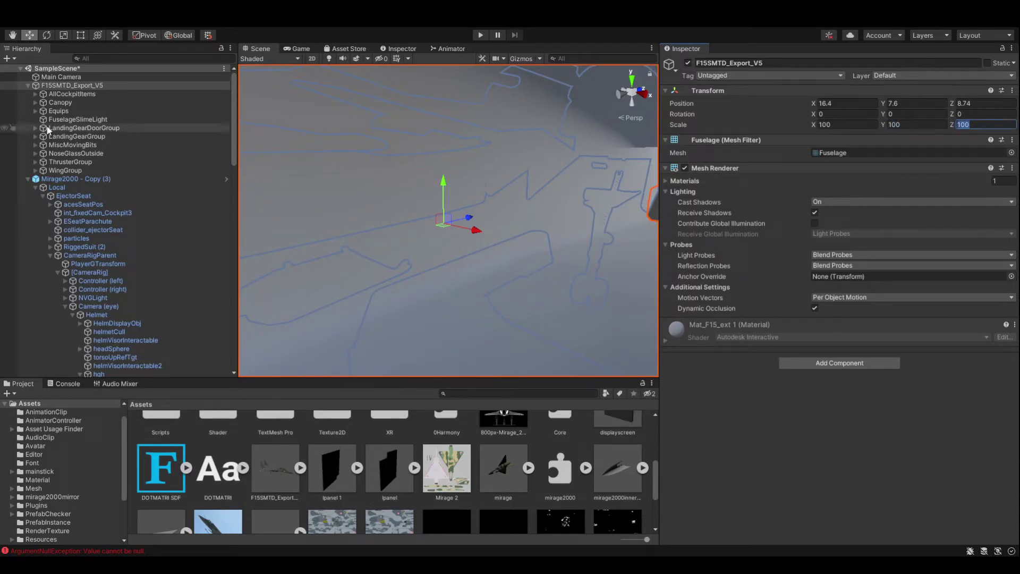
Step: Frame the rescaled F-15 model beside the Mirage and examine its AllCockpitItems group
double_click(71, 85)
alt+drag(472, 137, 532, 233)
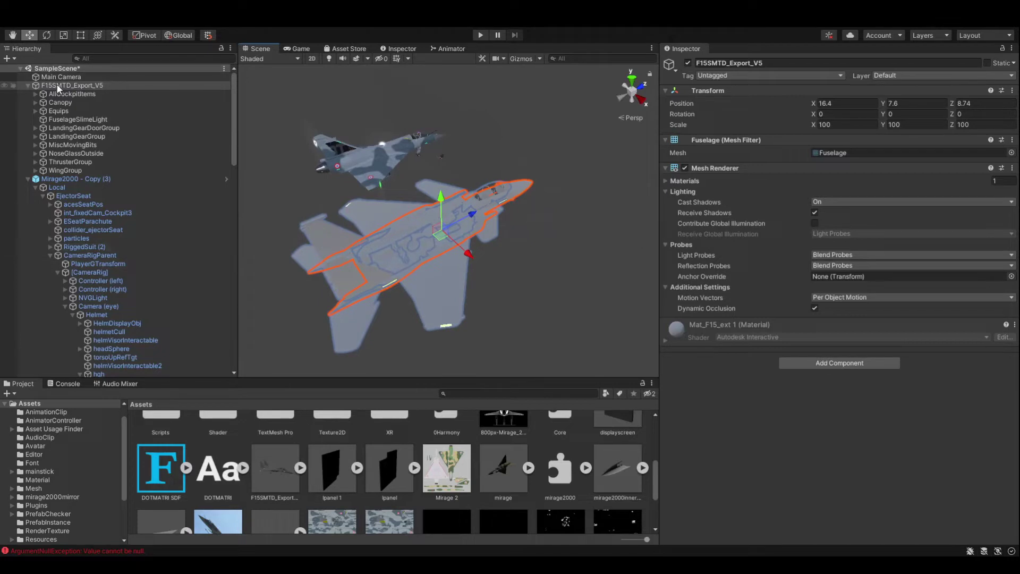
click(108, 94)
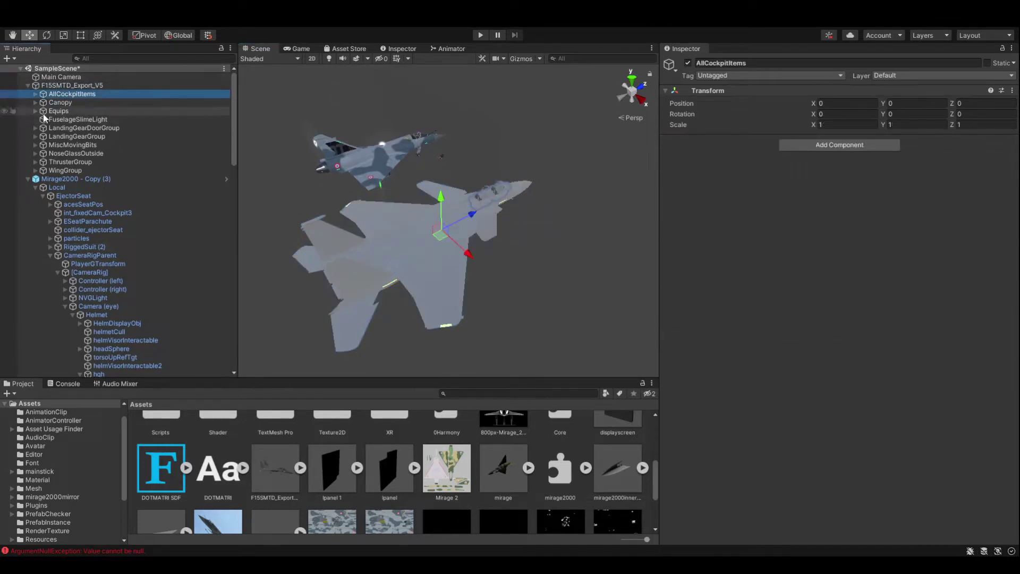
scroll(529, 197, up, 2)
alt+drag(533, 200, 308, 170)
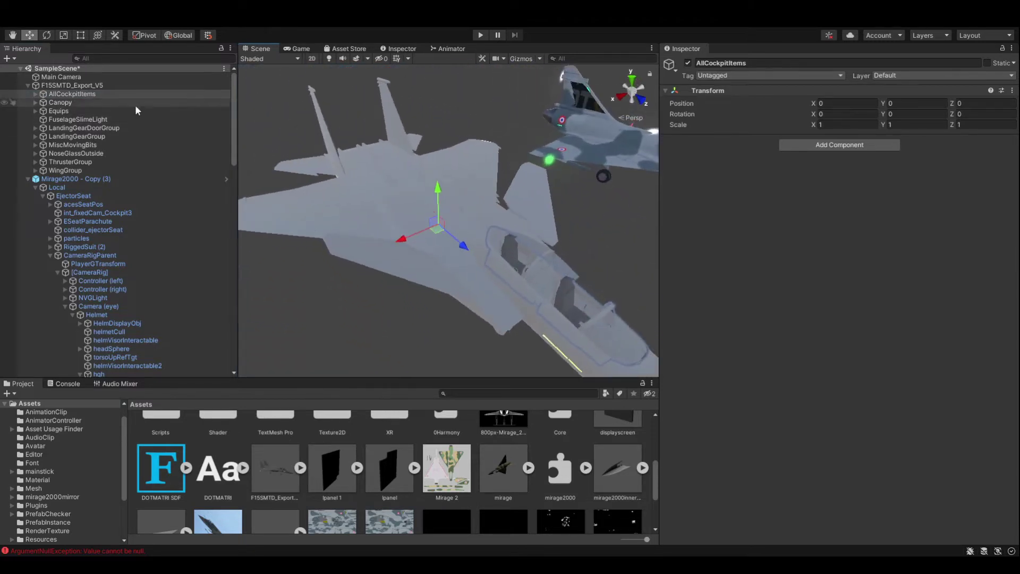
Step: Expand the F15SMTD_Export_V5 fuselage's material list and examine the aircraft from several sides
click(129, 85)
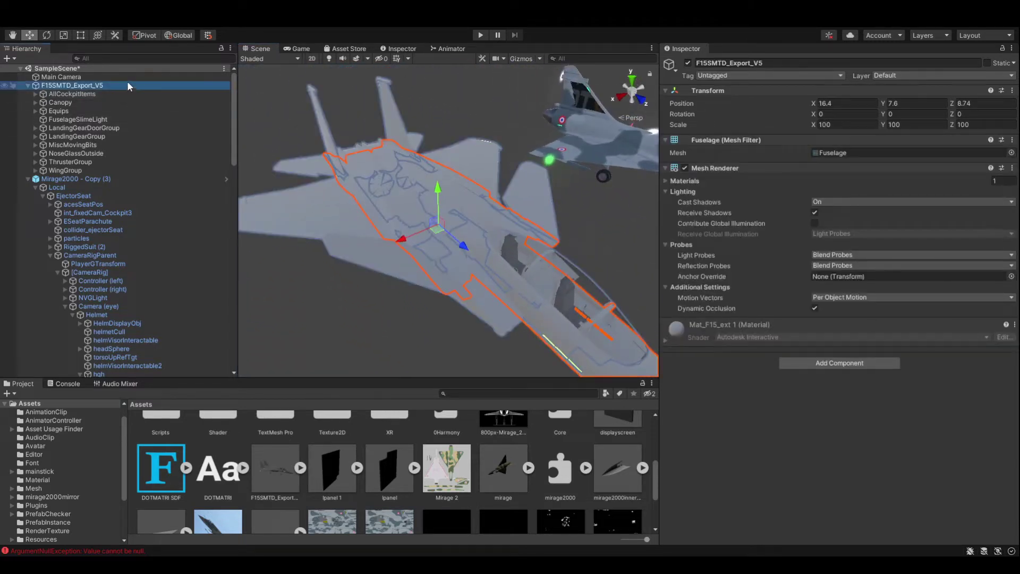
click(666, 182)
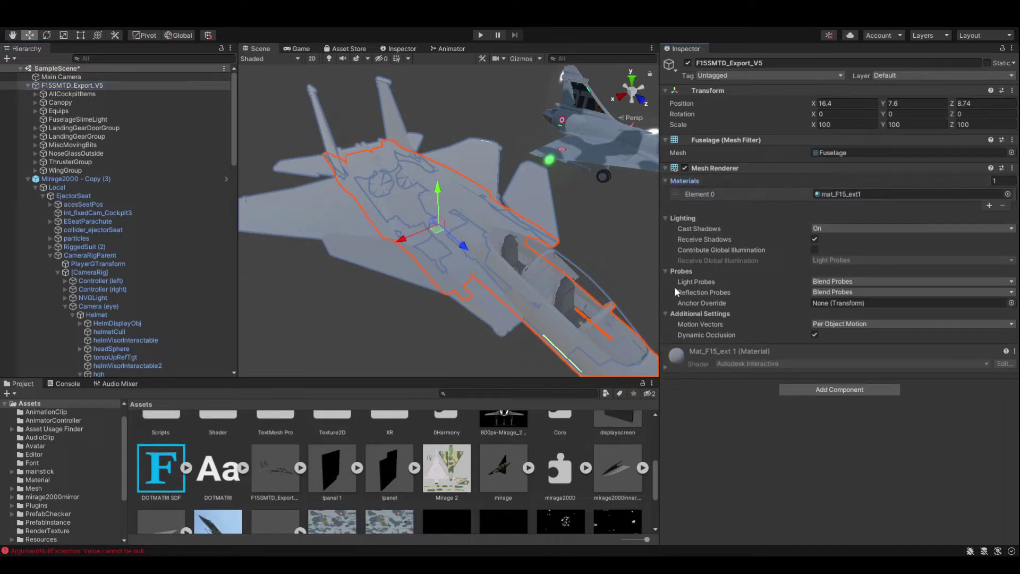
alt+drag(620, 326, 558, 164)
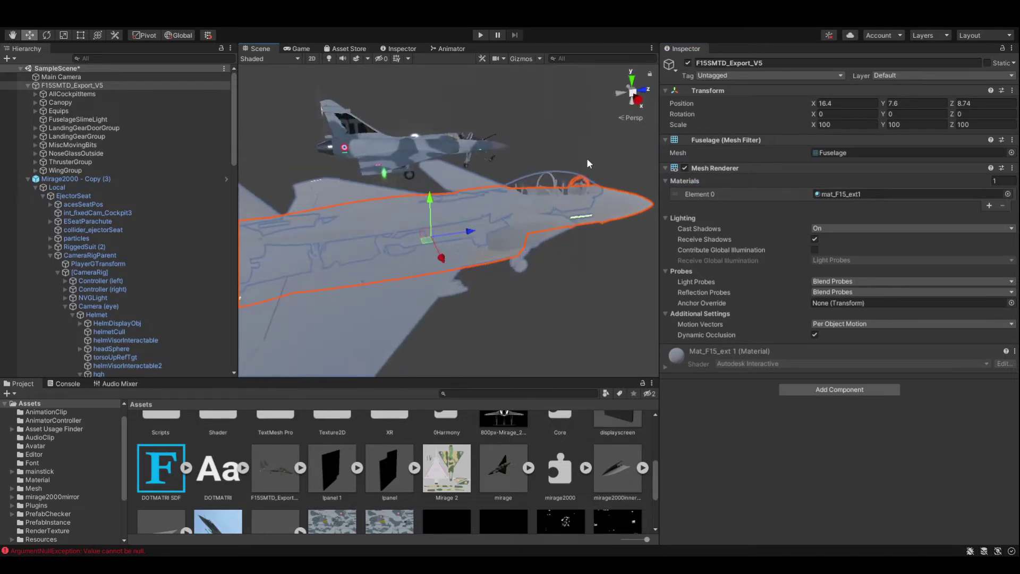
alt+drag(557, 271, 514, 288)
click(556, 304)
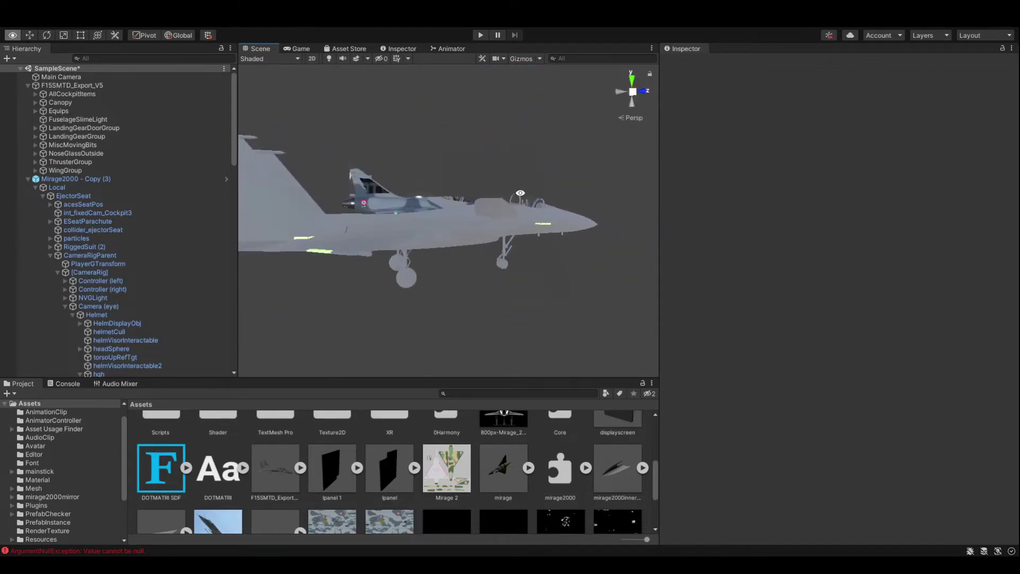
Step: Select the F-15's nose gear arm, the StarSlats and the RightWing mesh in turn to inspect how the parts are separated
click(507, 258)
click(508, 244)
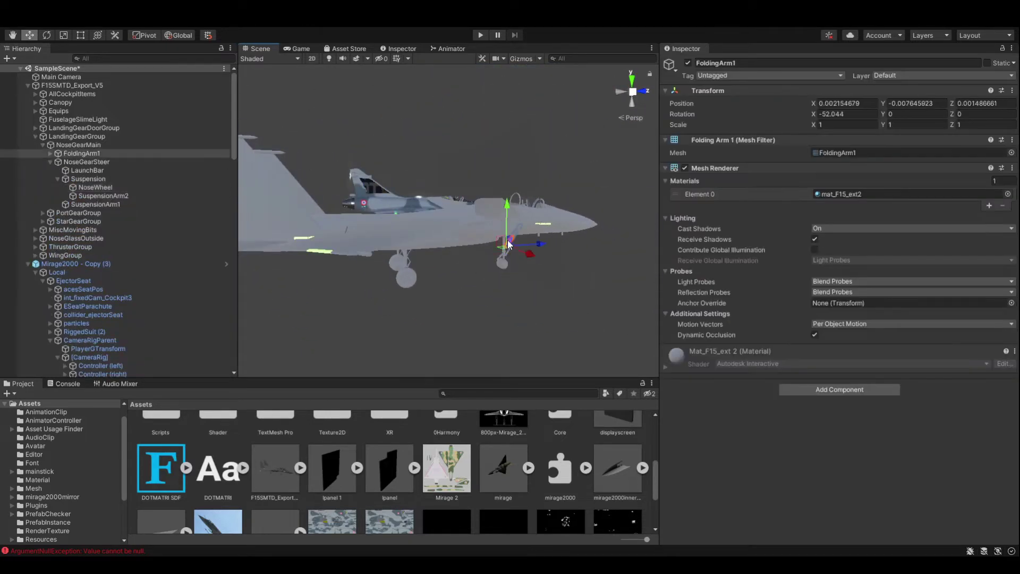
click(394, 247)
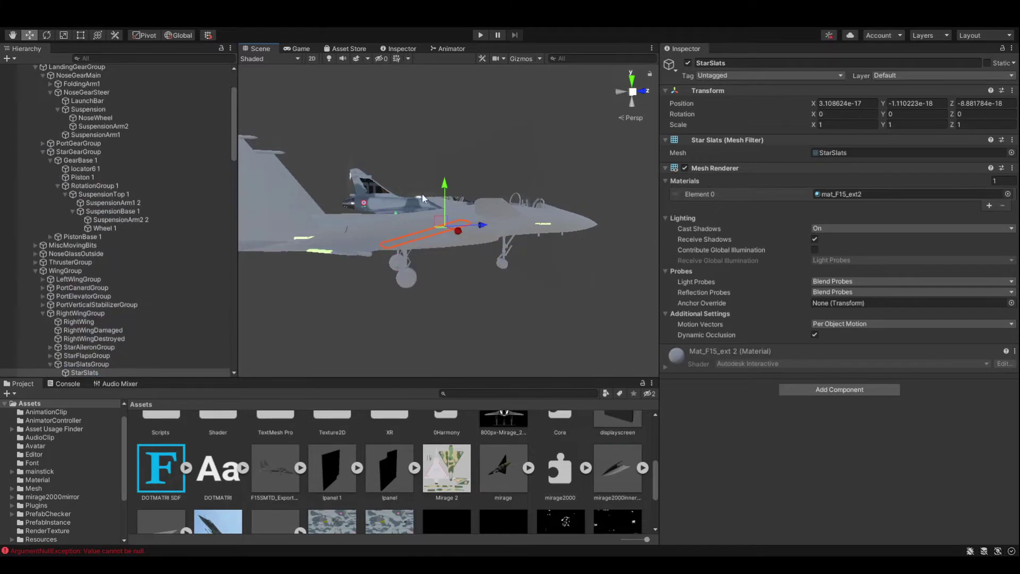
click(367, 225)
alt+drag(350, 244, 372, 266)
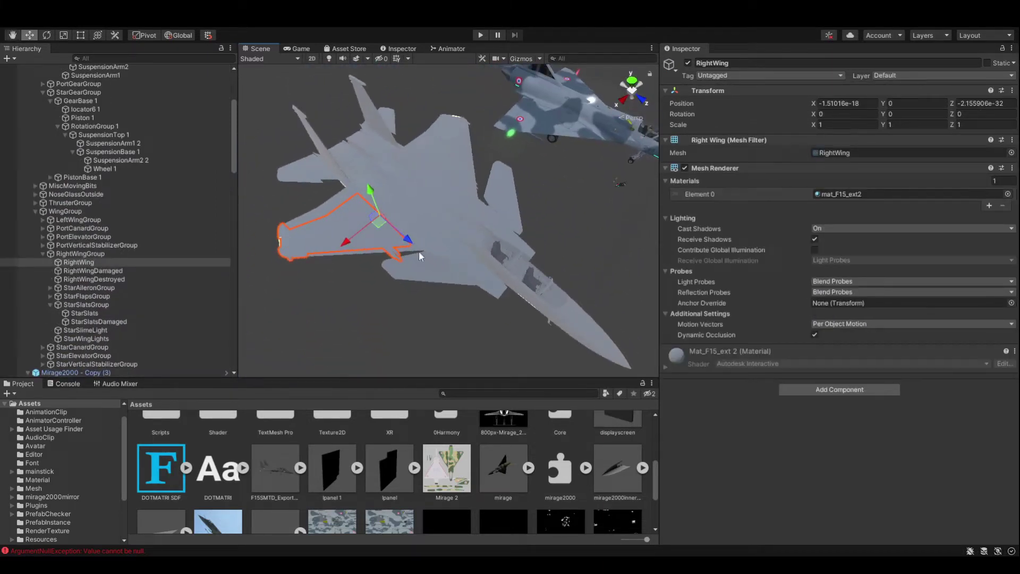
Step: Inspect the parts of RightWingGroup, collapse the group and view the whole right wing before deselecting it
click(73, 273)
click(90, 279)
click(103, 265)
click(48, 254)
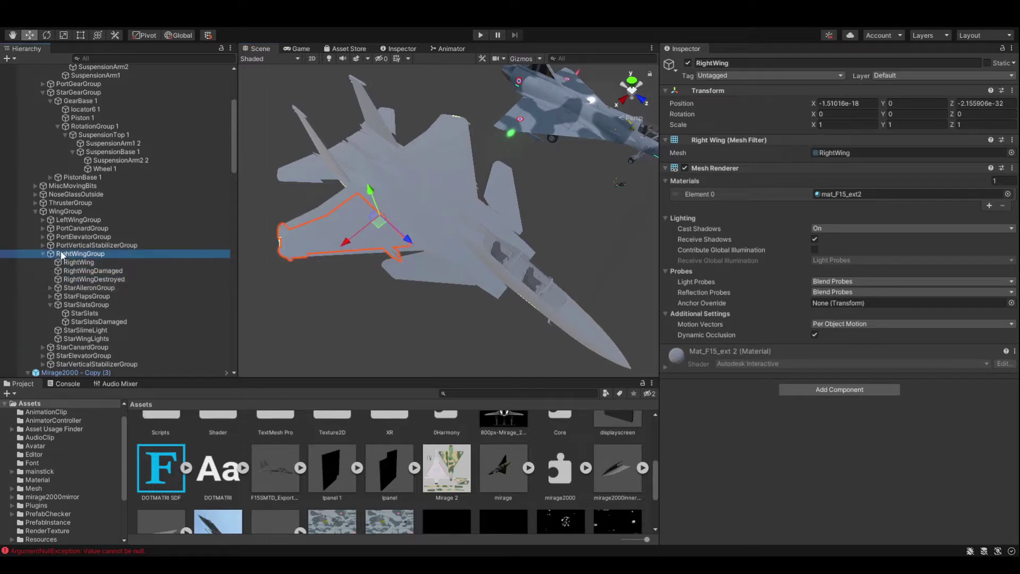
click(43, 254)
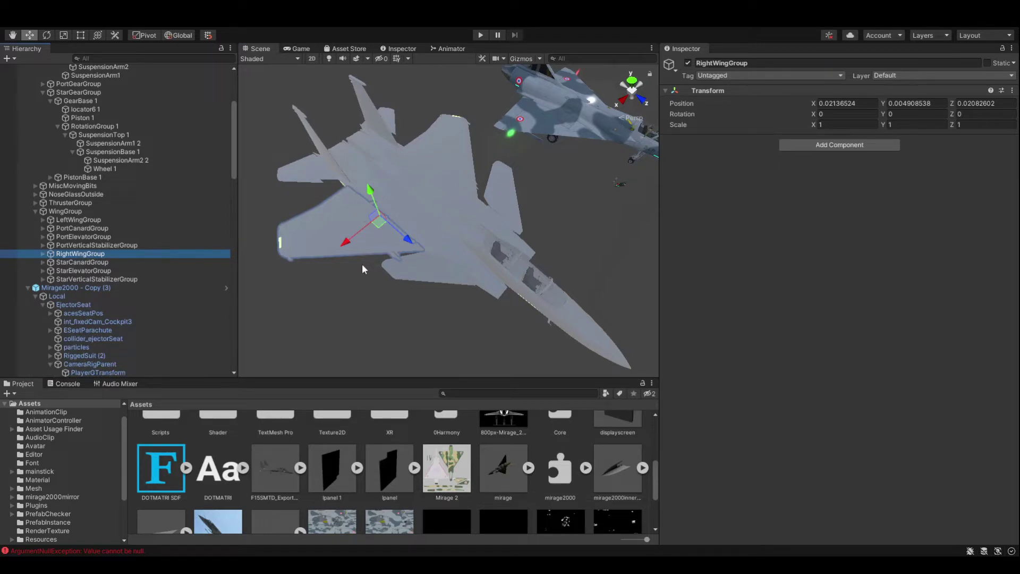
scroll(602, 208, down, 5)
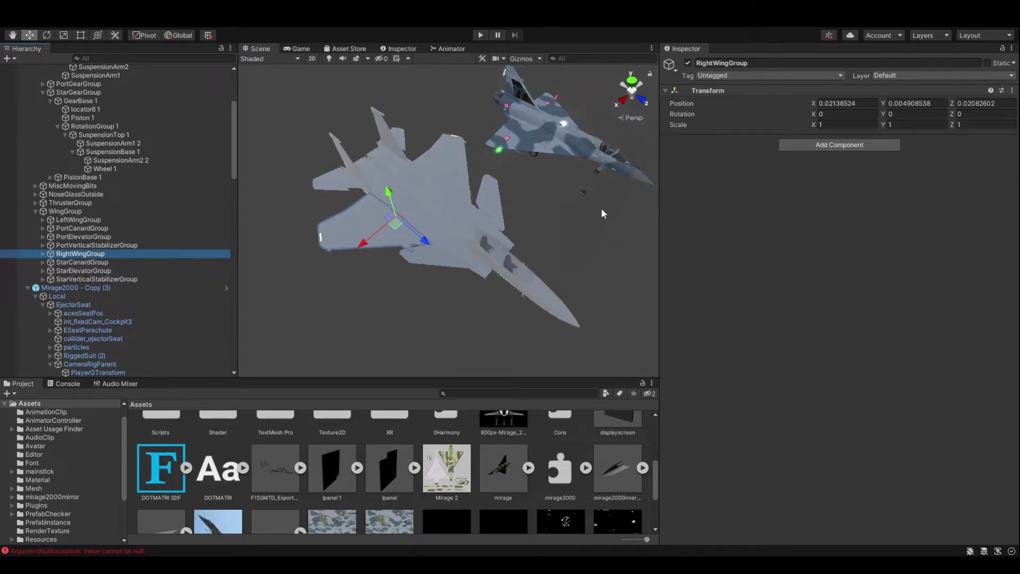
click(495, 318)
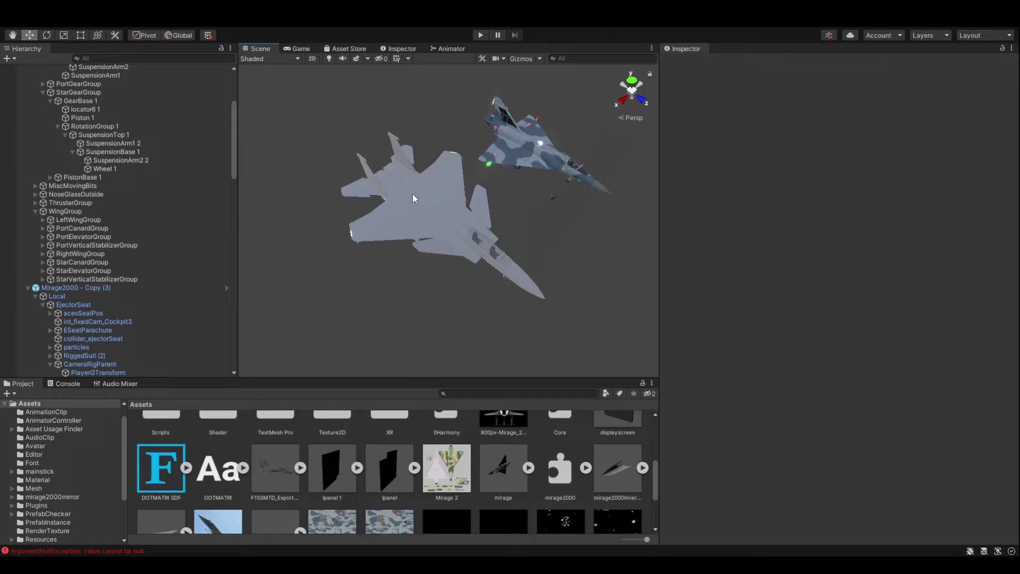
Step: Expand LeftWingGroup and PortAileronGroup and examine the PortAileron and PortAileronDamaged meshes on the wing
click(43, 219)
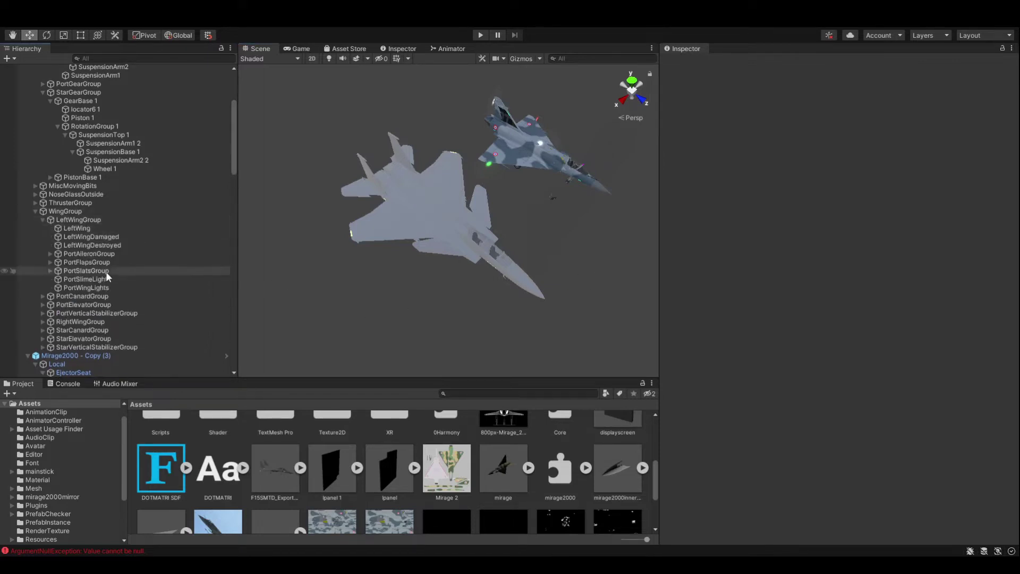
click(50, 254)
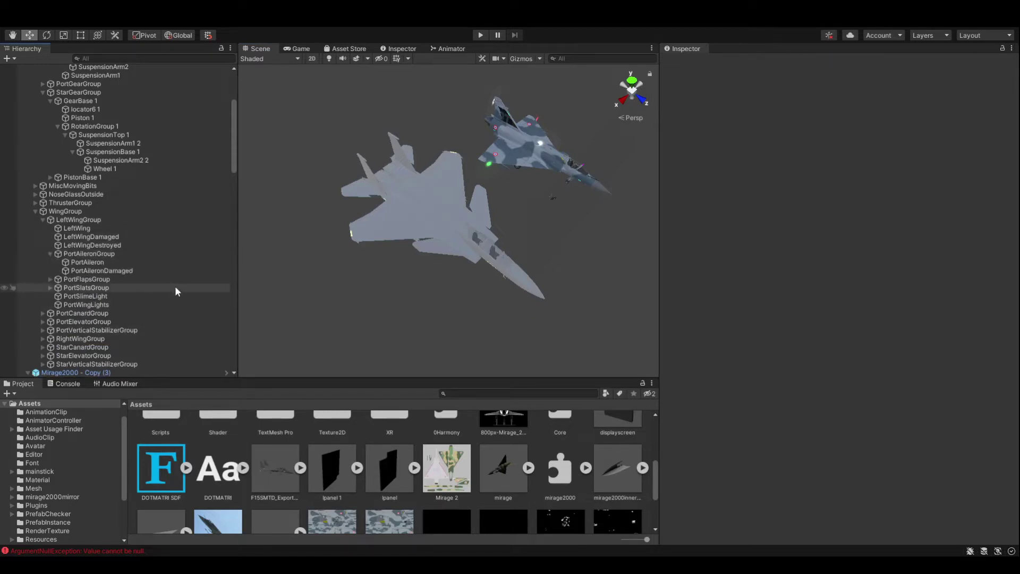
click(127, 263)
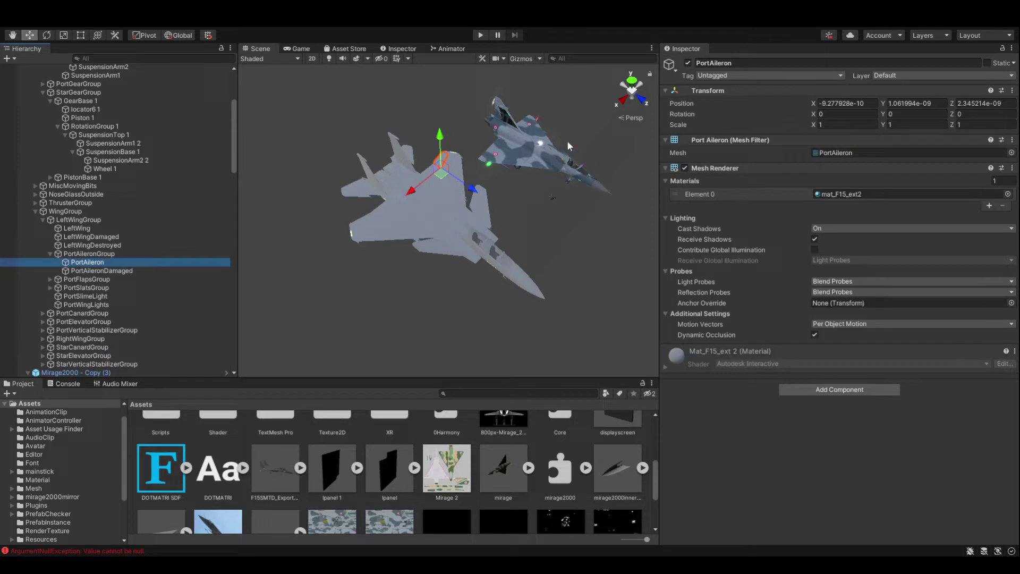
alt+drag(549, 157, 920, 65)
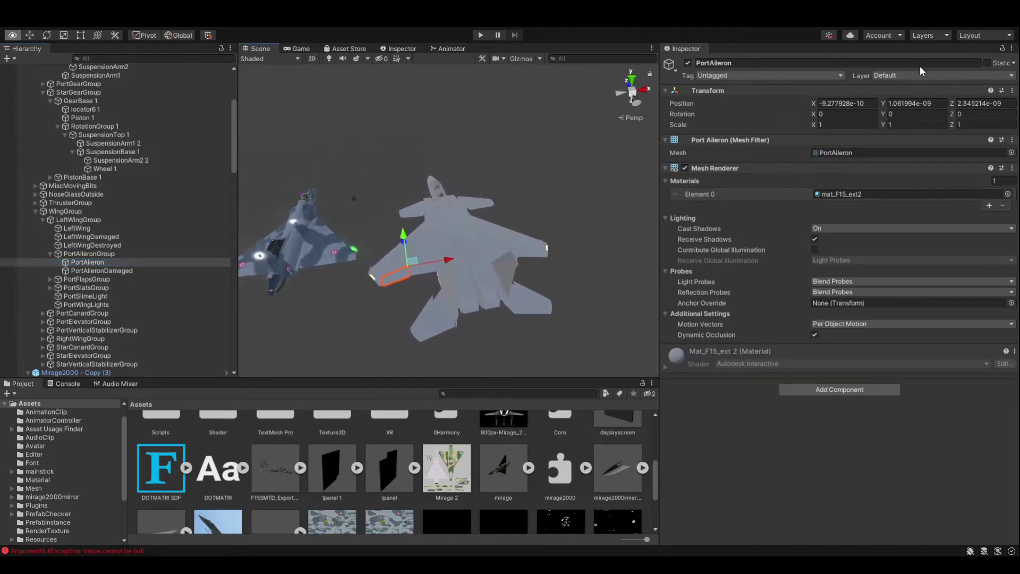
scroll(413, 294, up, 6)
alt+drag(413, 295, 465, 247)
click(117, 253)
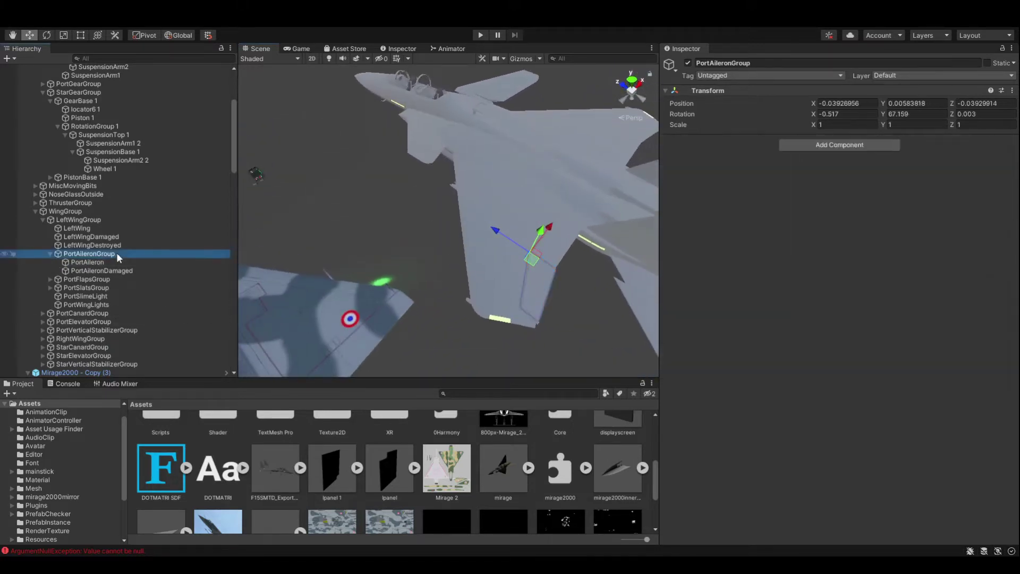
click(136, 262)
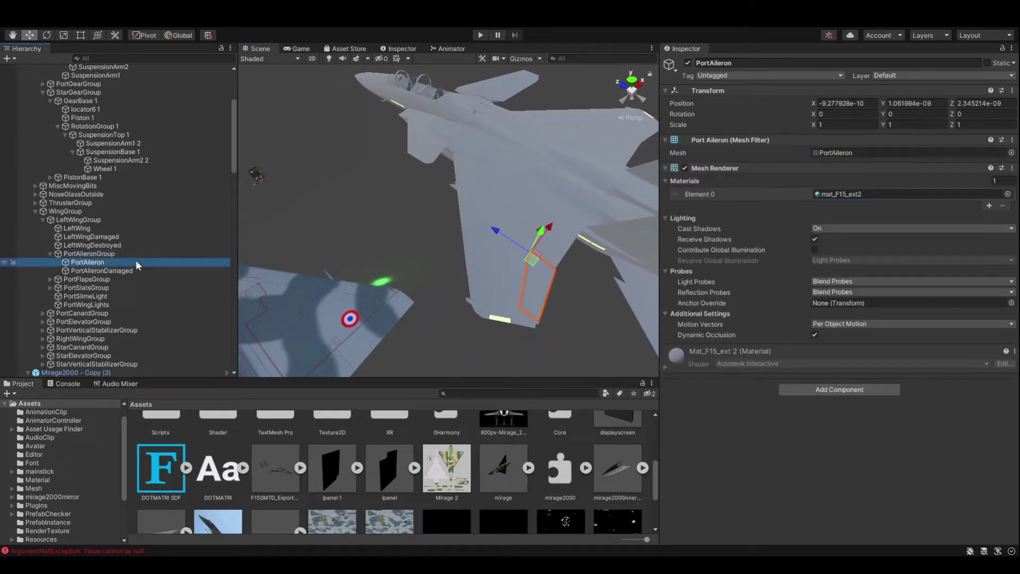
click(144, 270)
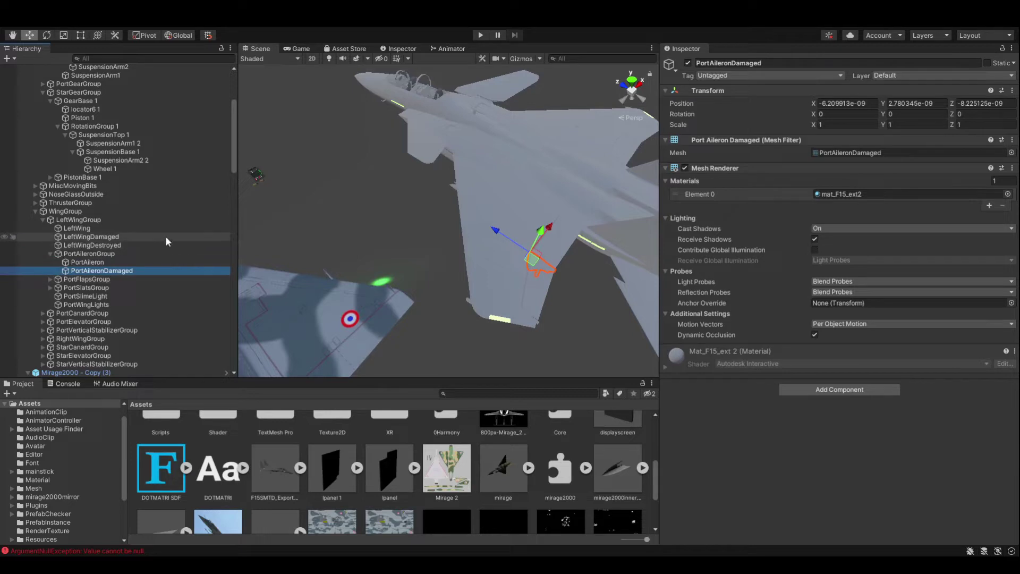
Step: Expand PortFlapsGroup and compare the PortFlap and PortFlapDamaged meshes
click(49, 279)
click(112, 286)
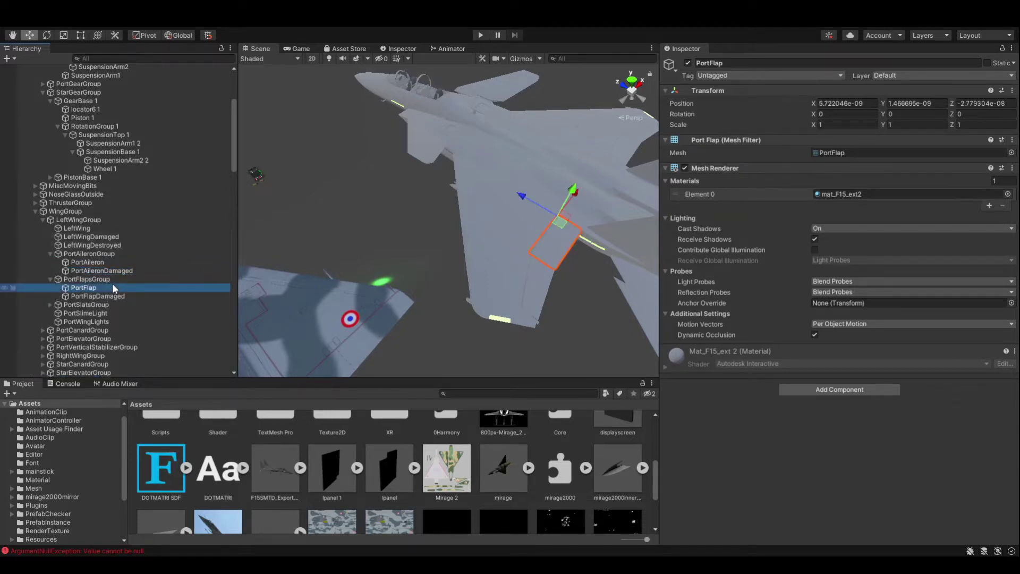
click(124, 296)
click(123, 288)
click(120, 279)
click(122, 288)
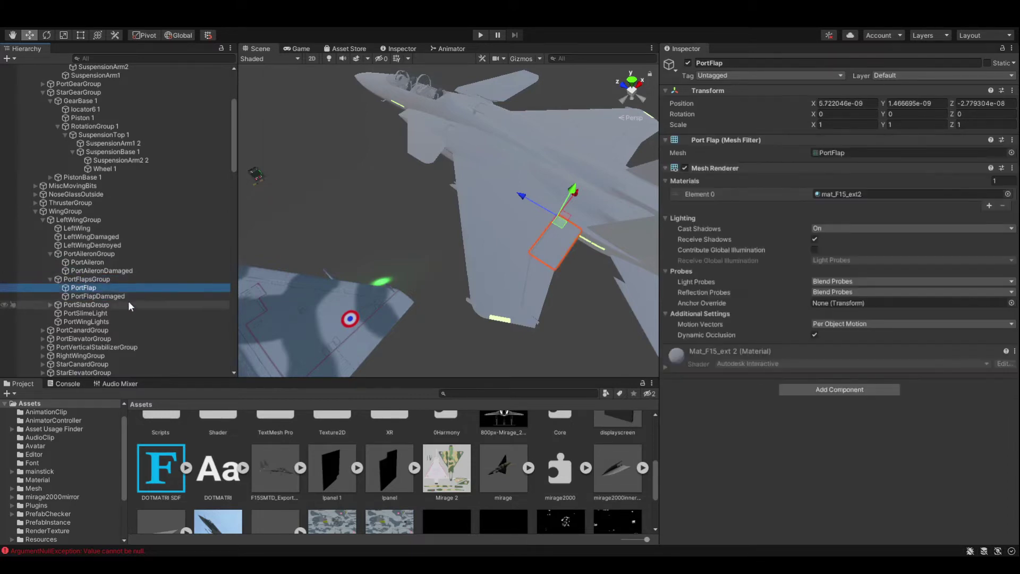
key(alt)
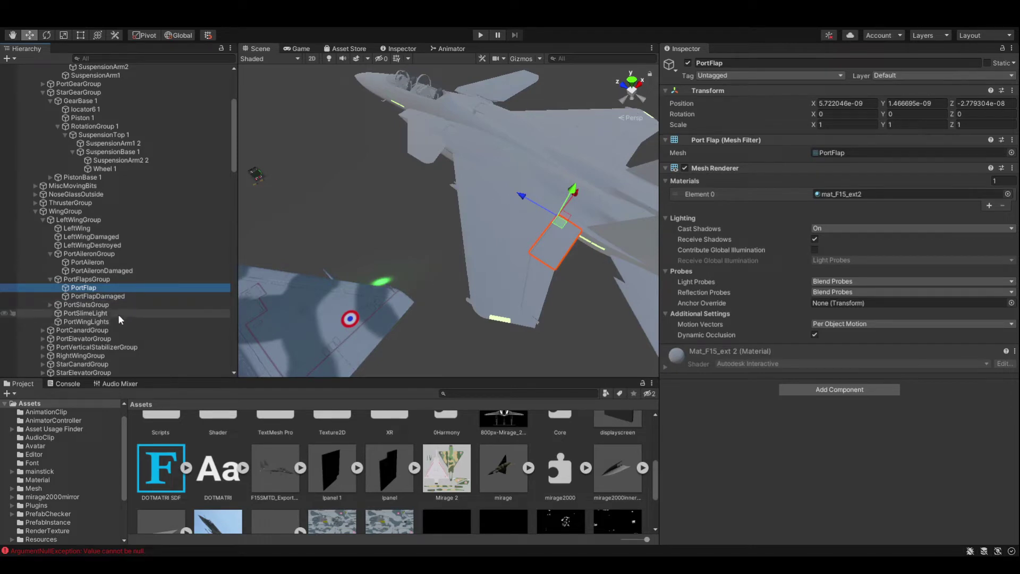
Step: Inspect the PortSlimeLight and PortWingLights objects on the left wing
click(118, 313)
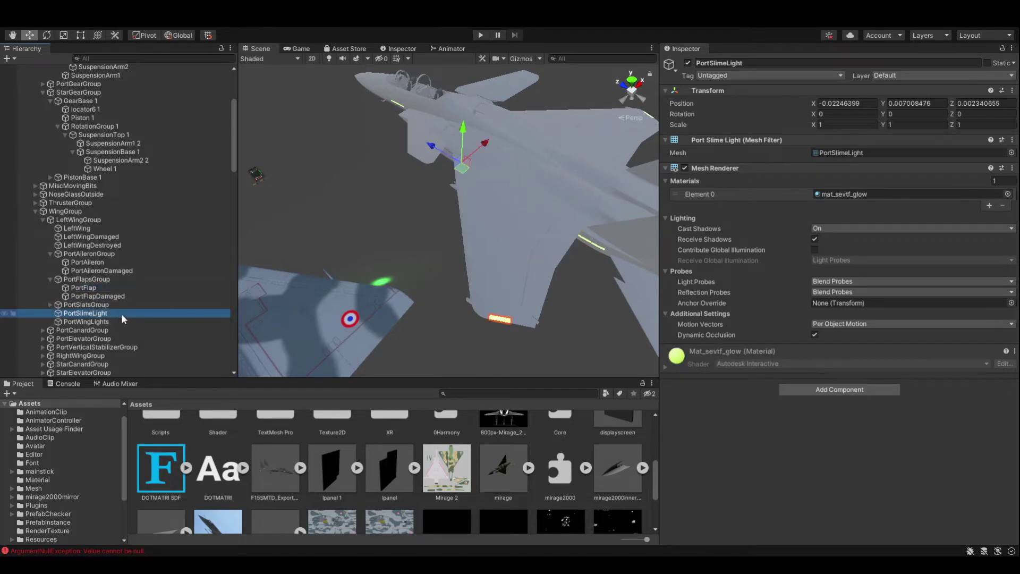
click(119, 323)
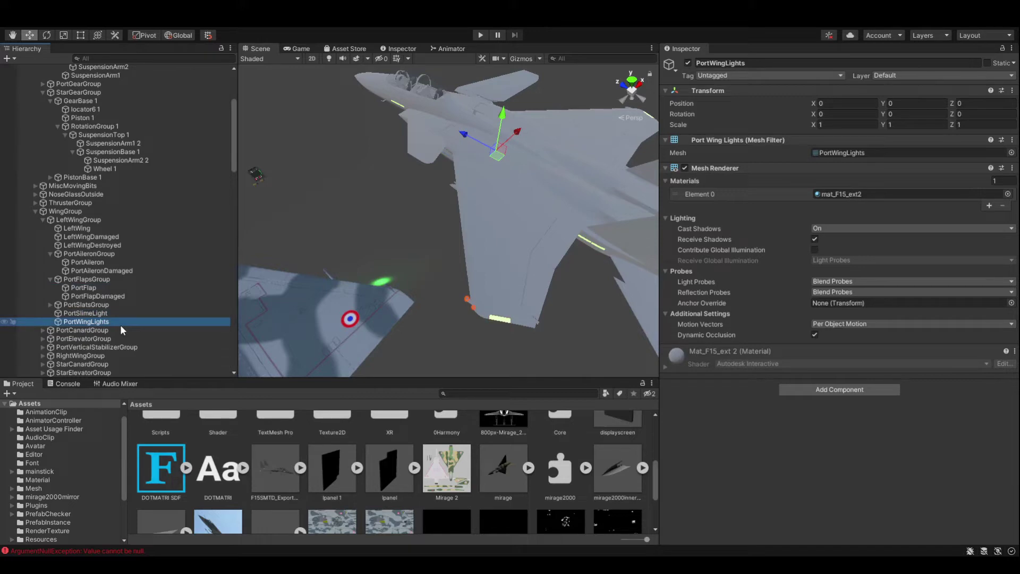
click(129, 314)
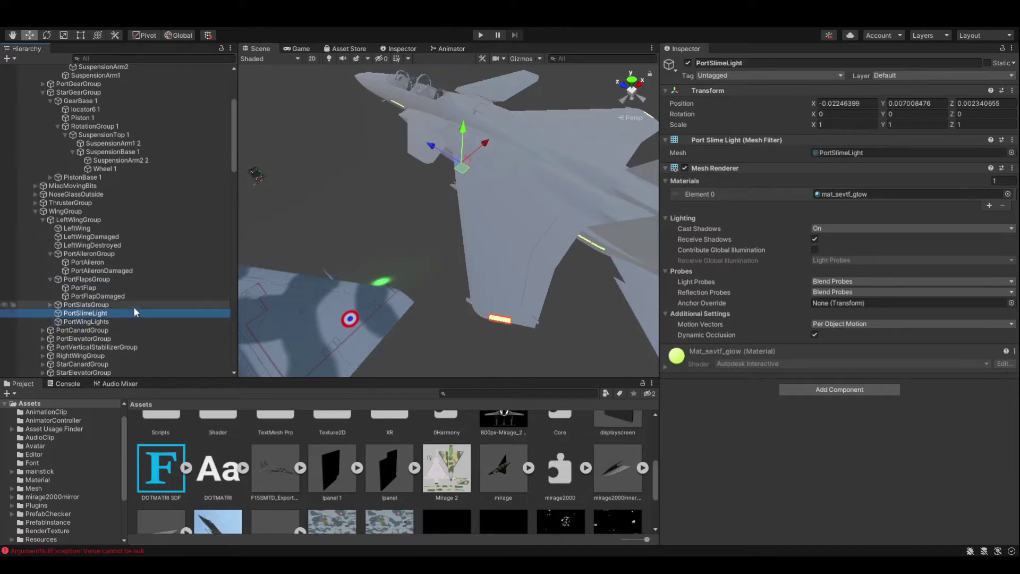
Step: Expand PortSlatsGroup, select PortSlats and switch the transform handles to local orientation
click(78, 305)
click(50, 304)
click(123, 313)
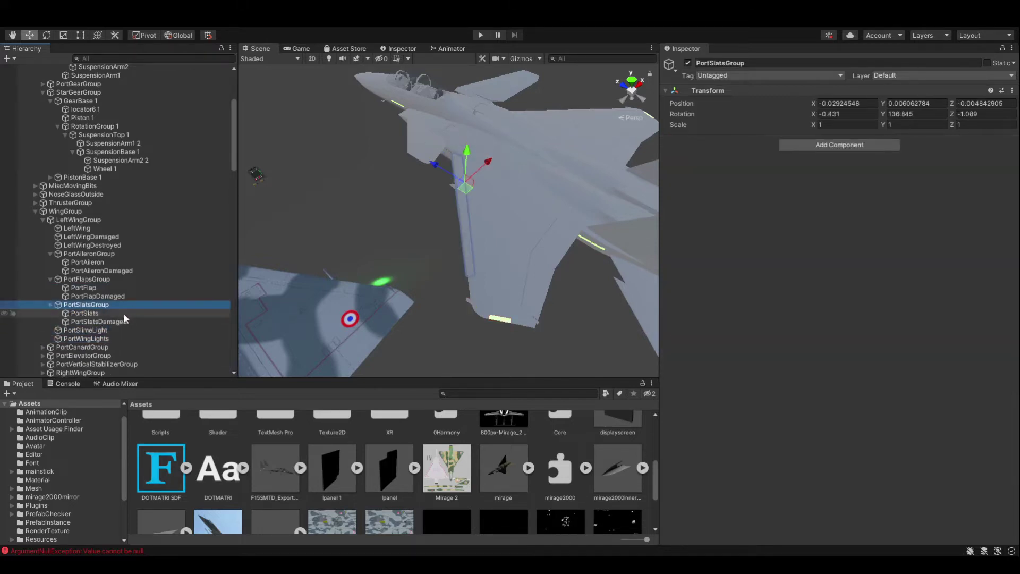
alt+drag(415, 245, 252, 72)
click(187, 36)
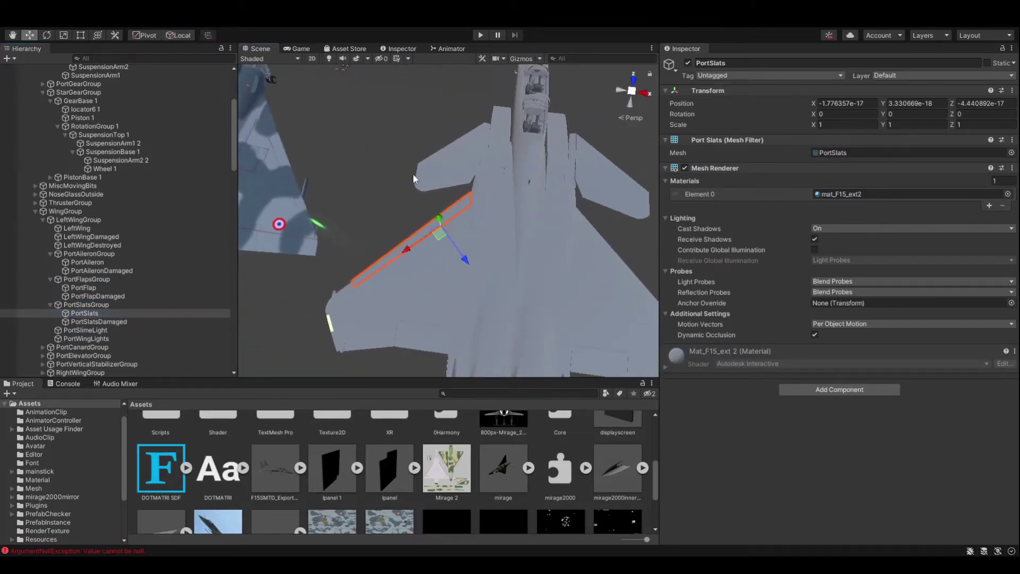
alt+drag(361, 300, 382, 318)
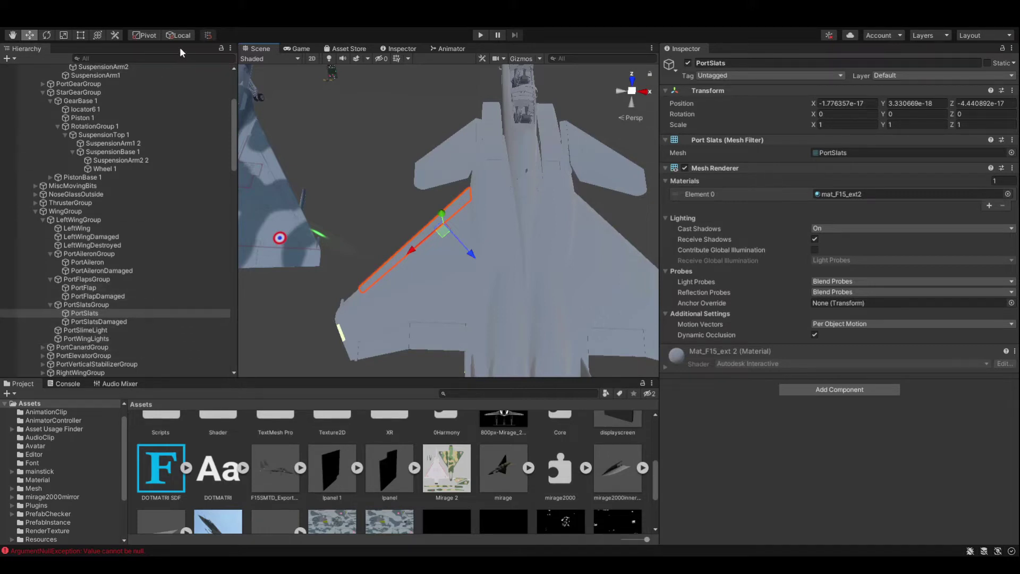
Step: Examine the local axis orientation of the normal and damaged port flap and port aileron meshes
click(135, 288)
click(131, 297)
click(125, 263)
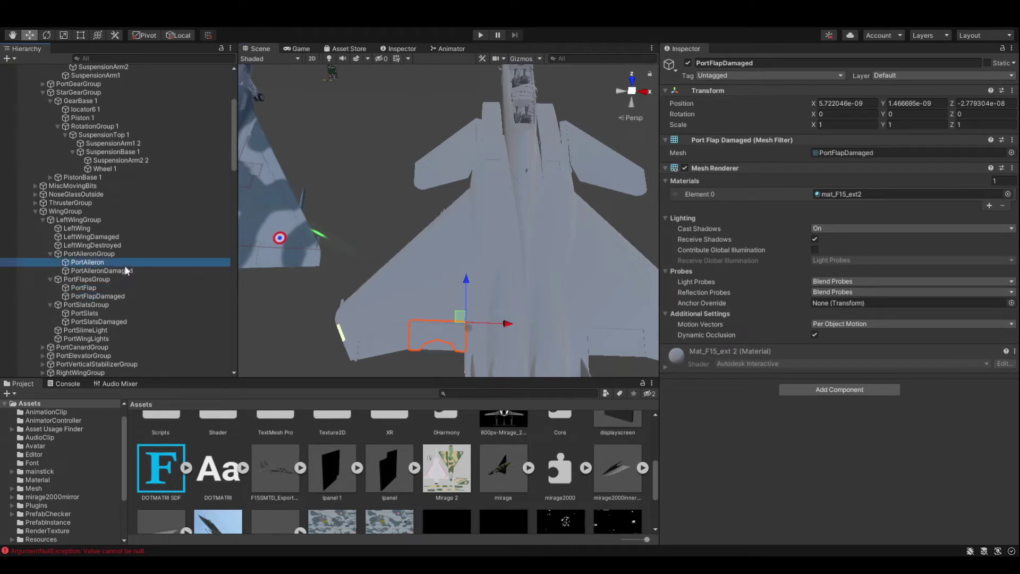
click(118, 272)
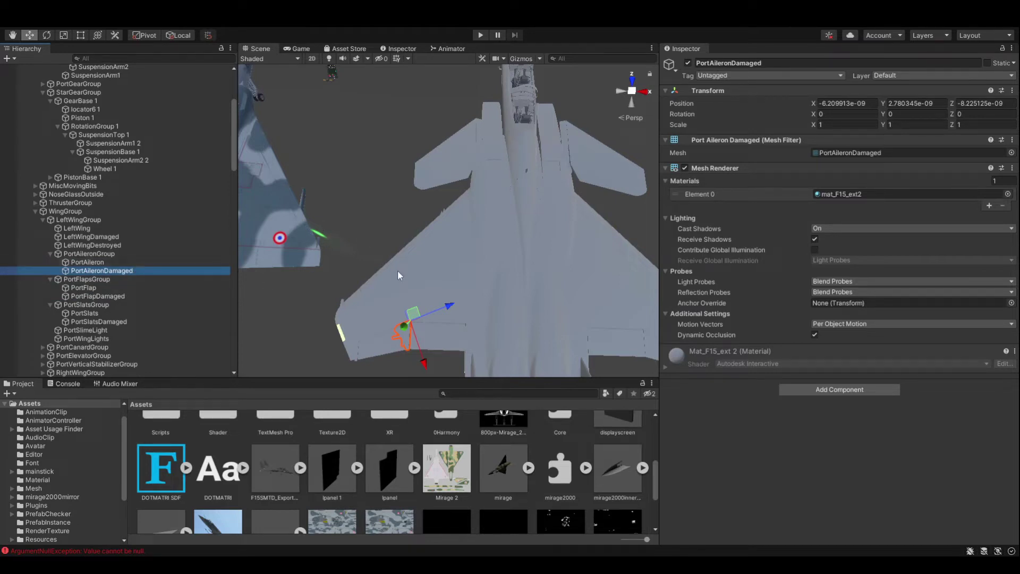
click(164, 287)
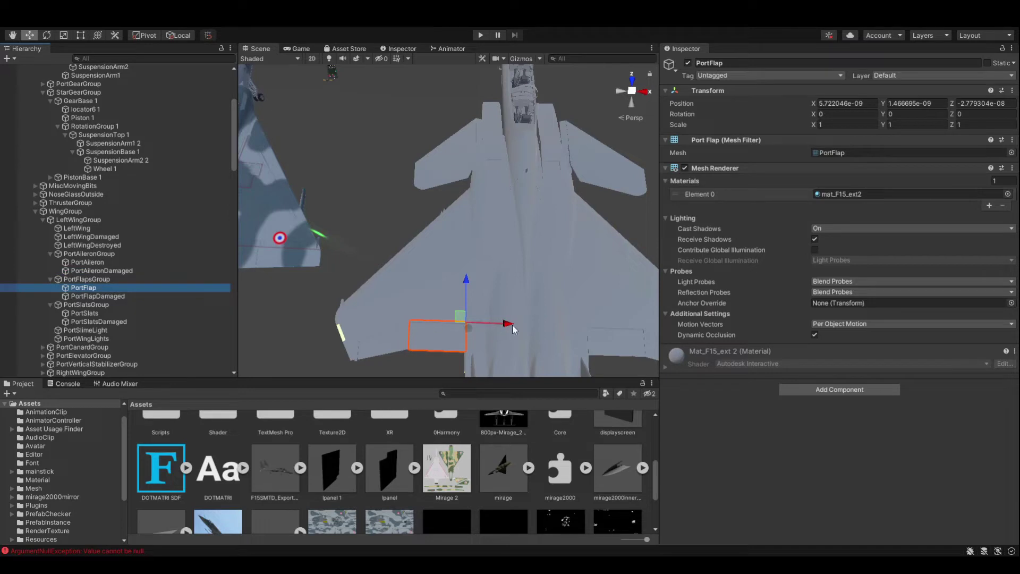
alt+drag(517, 324, 587, 200)
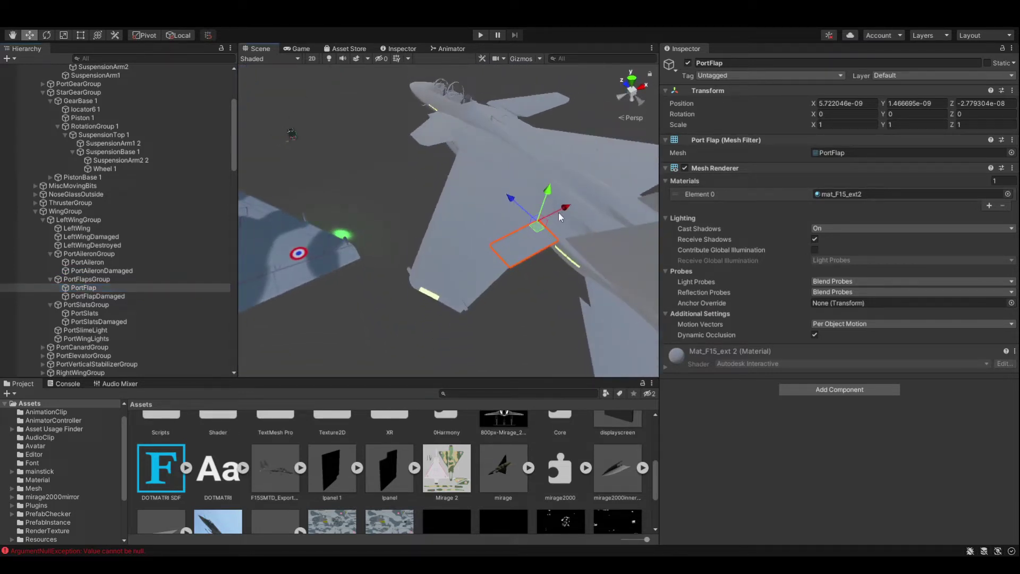
click(133, 262)
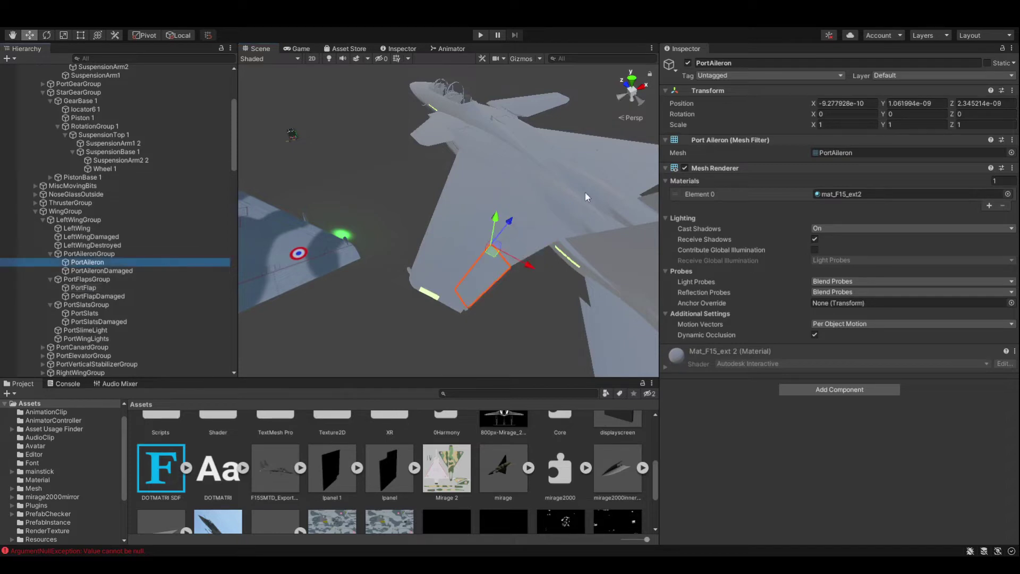
alt+drag(553, 205, 442, 286)
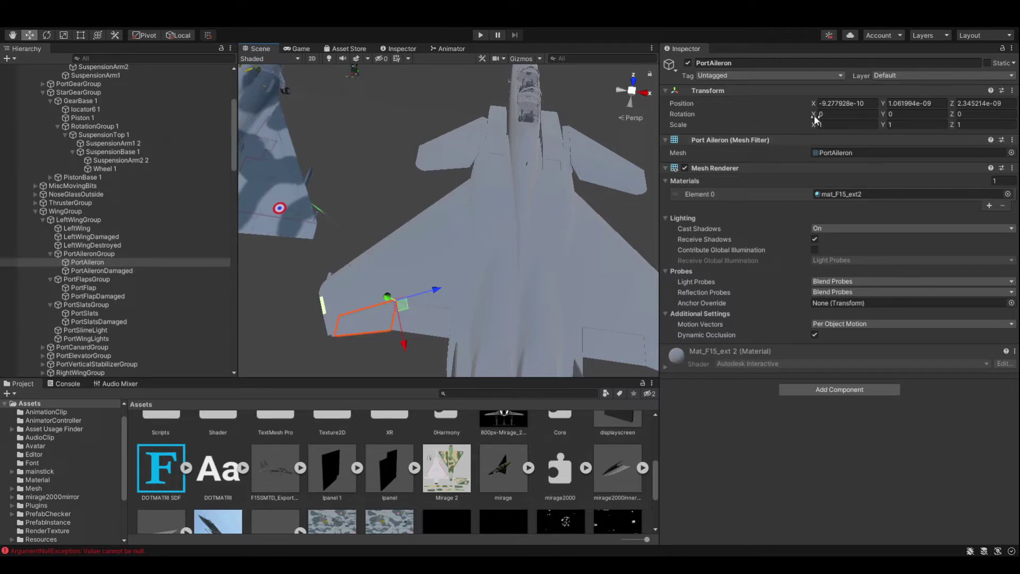
Step: Test the PortAileron's rotation and reset its Z rotation to 0
alt+drag(488, 232, 563, 133)
click(964, 113)
mouse_move(964, 112)
mouse_down()
mouse_move(107, 100)
mouse_move(944, 109)
mouse_up()
click(993, 114)
text(0)
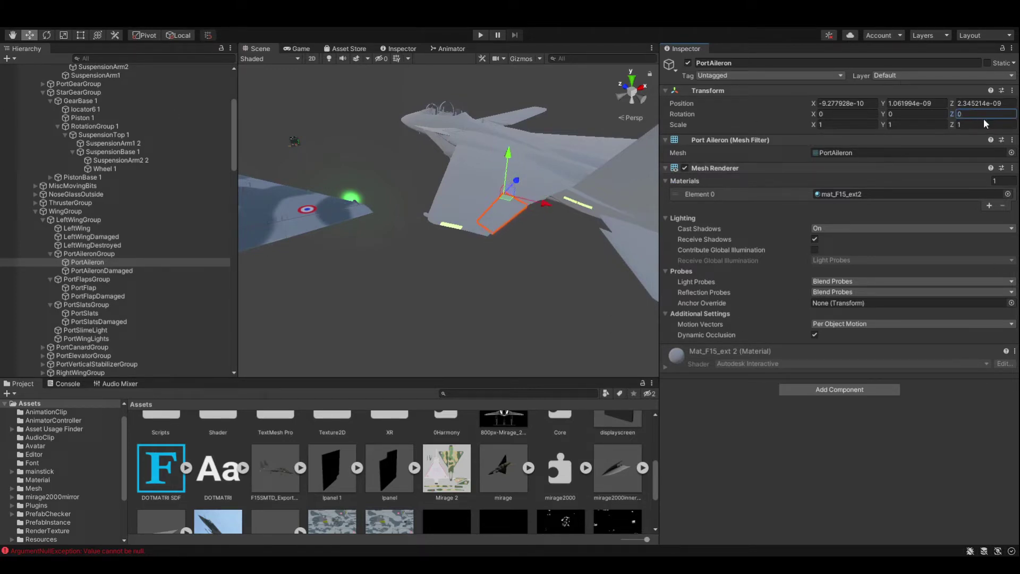
Step: Test PortFlap's hinge by rotating it to -46.14 on X, and reset the X rotation to 0
click(85, 287)
alt+drag(614, 168, 569, 250)
click(816, 113)
text(-35.01)
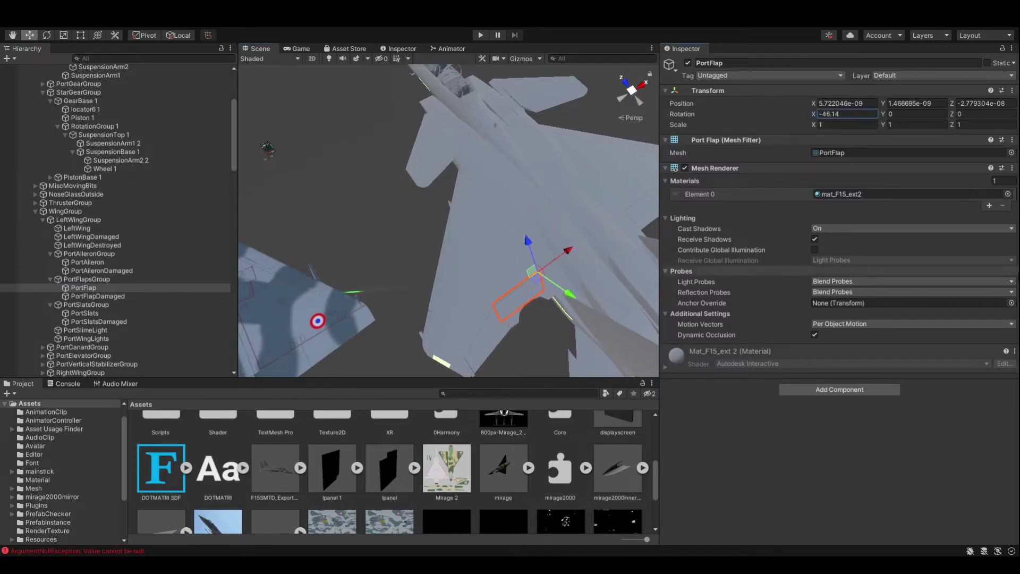
alt+drag(436, 223, 525, 165)
click(868, 114)
drag(867, 114, 730, 115)
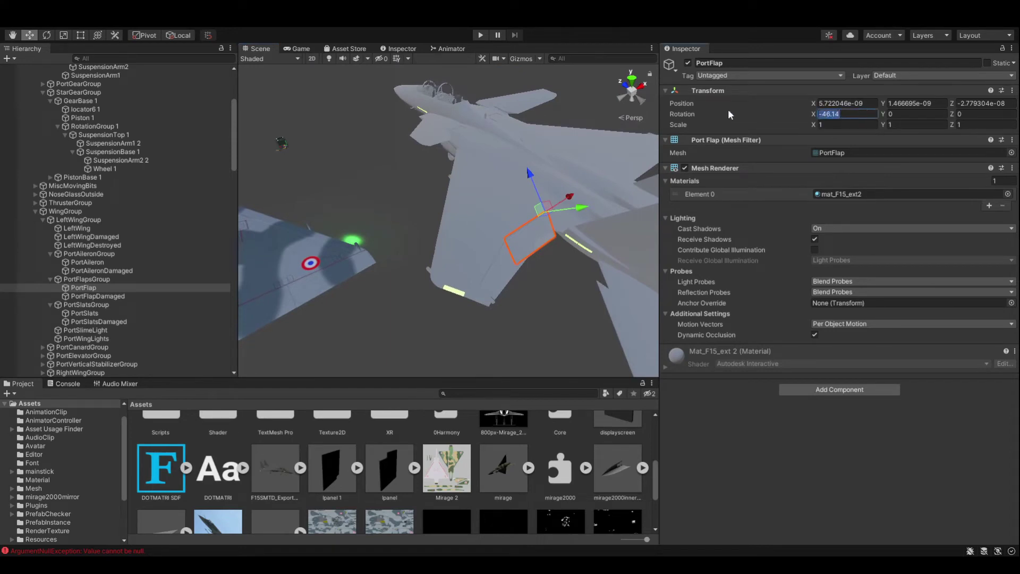
text(0)
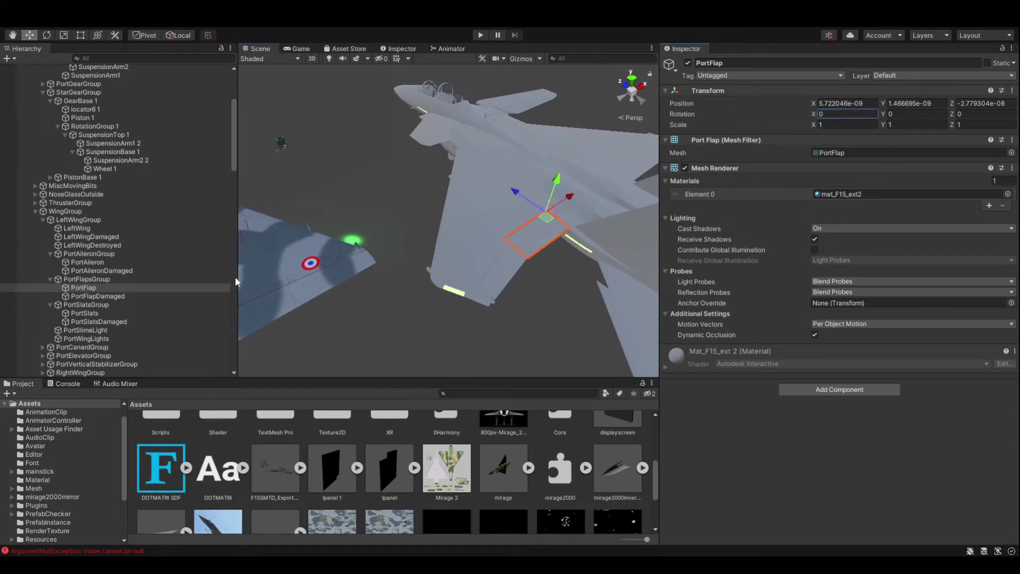
Step: Test PortCanard's pivot by rotating it about X, and reset its X rotation to 0
alt+right_drag(591, 231, 379, 212)
click(386, 193)
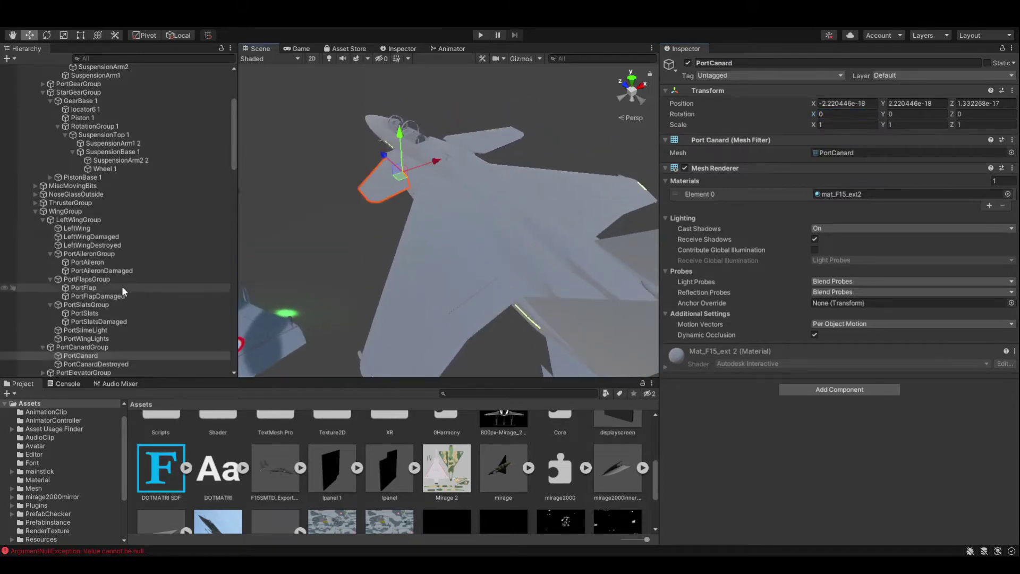
alt+drag(326, 193, 446, 178)
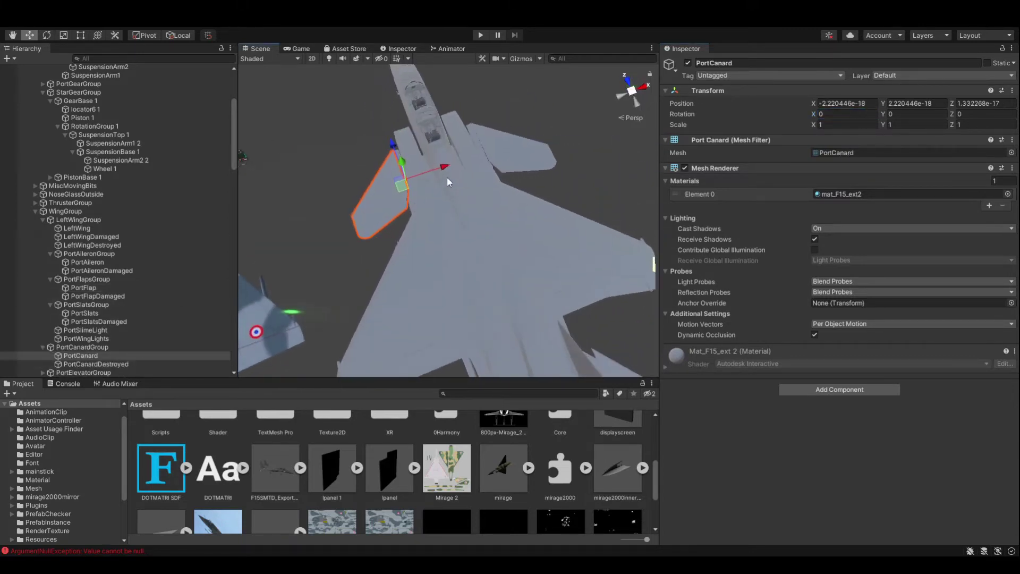
click(383, 130)
click(397, 186)
drag(816, 119, 740, 104)
text(0)
Step: Test the Canopy's hinge by rotating it to -34.67 on X, and reset the X rotation to 0
click(440, 146)
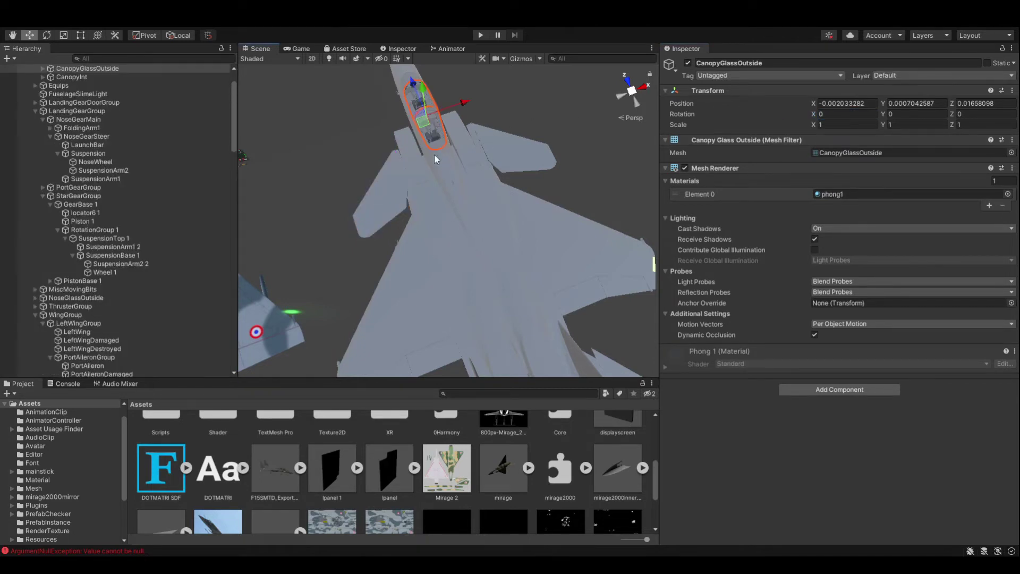
scroll(137, 182, up, 3)
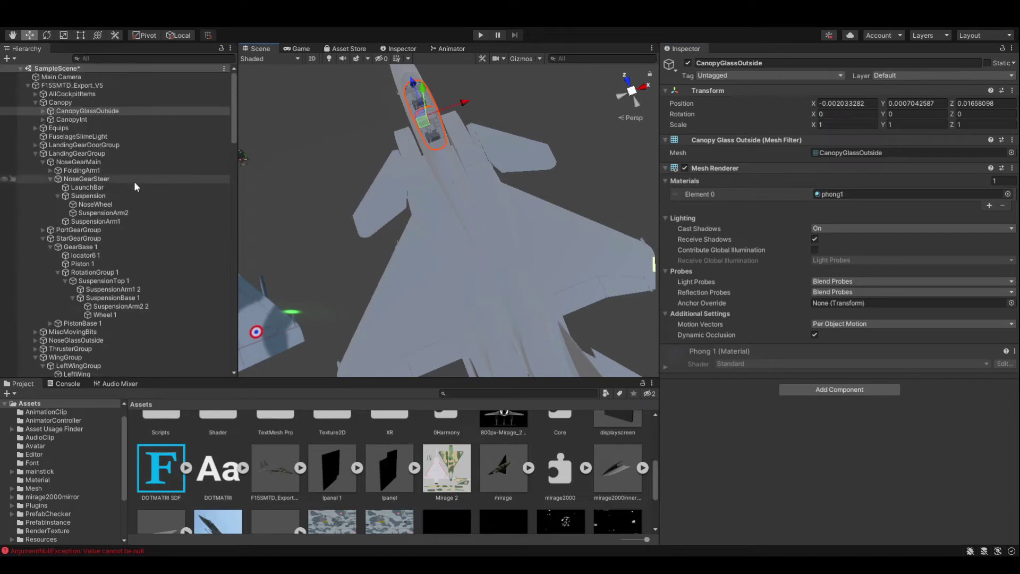
click(87, 103)
alt+drag(428, 107, 659, 468)
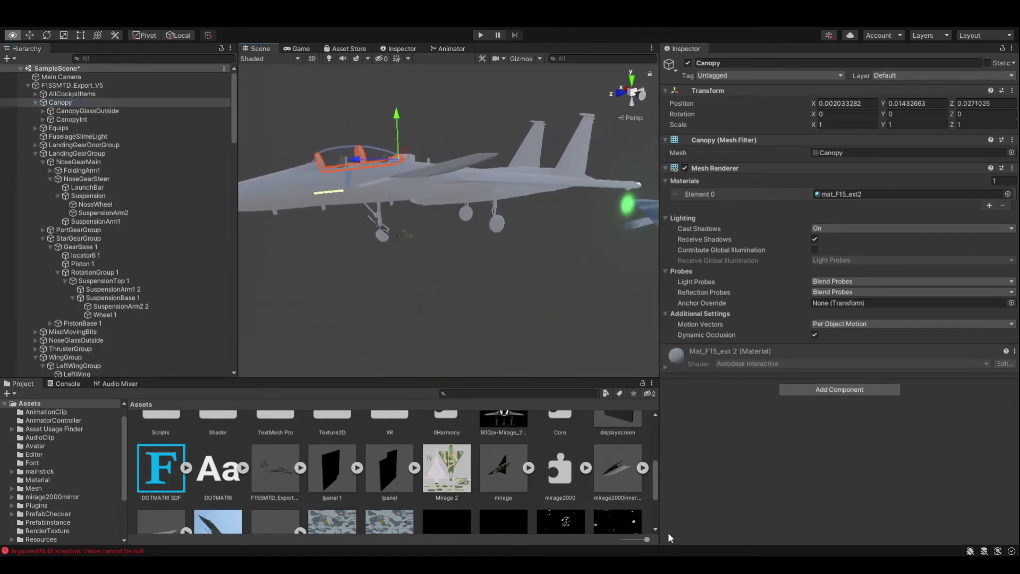
alt+drag(668, 531, 407, 119)
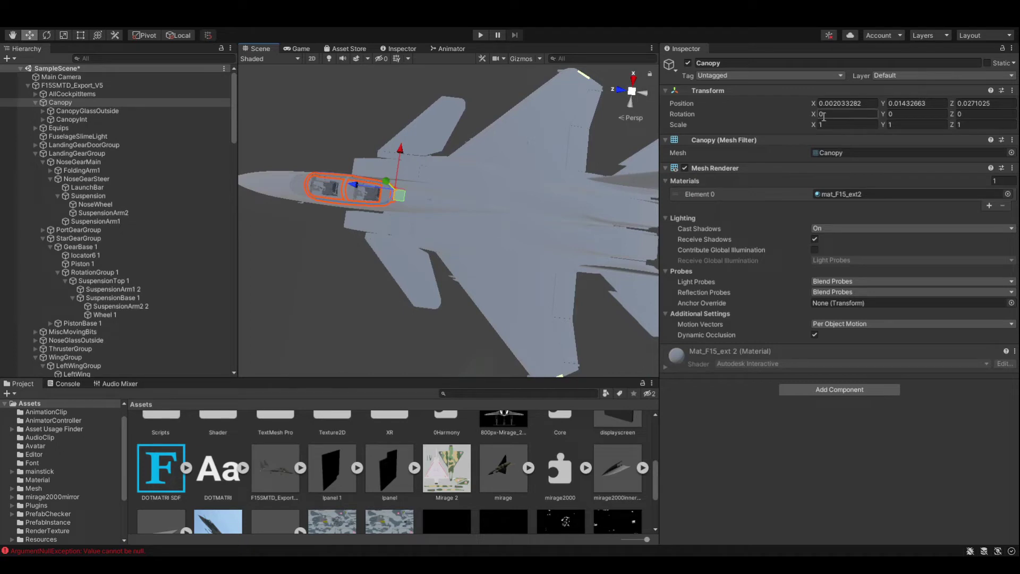
drag(812, 114, 425, 138)
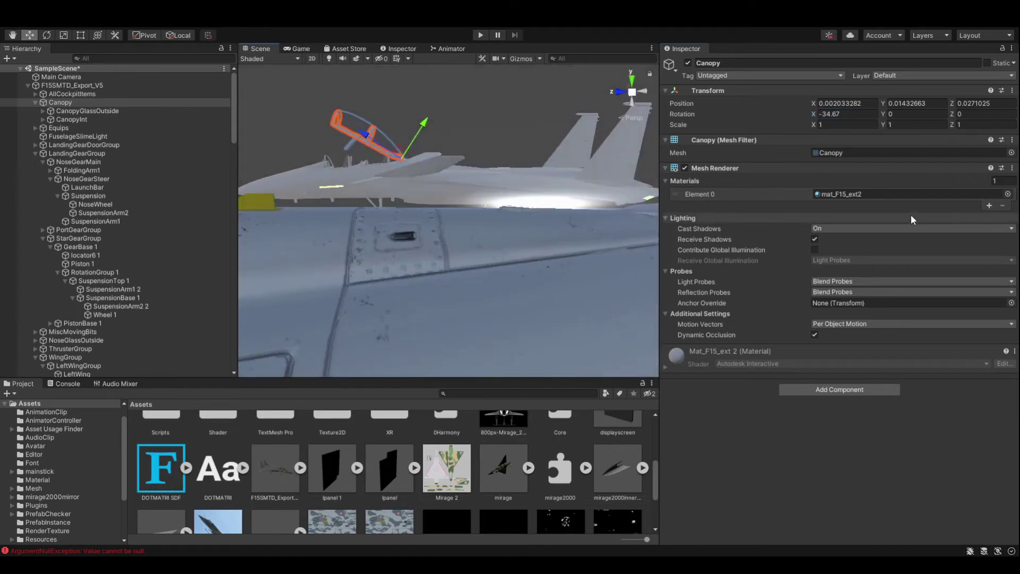
drag(816, 113, 37, 180)
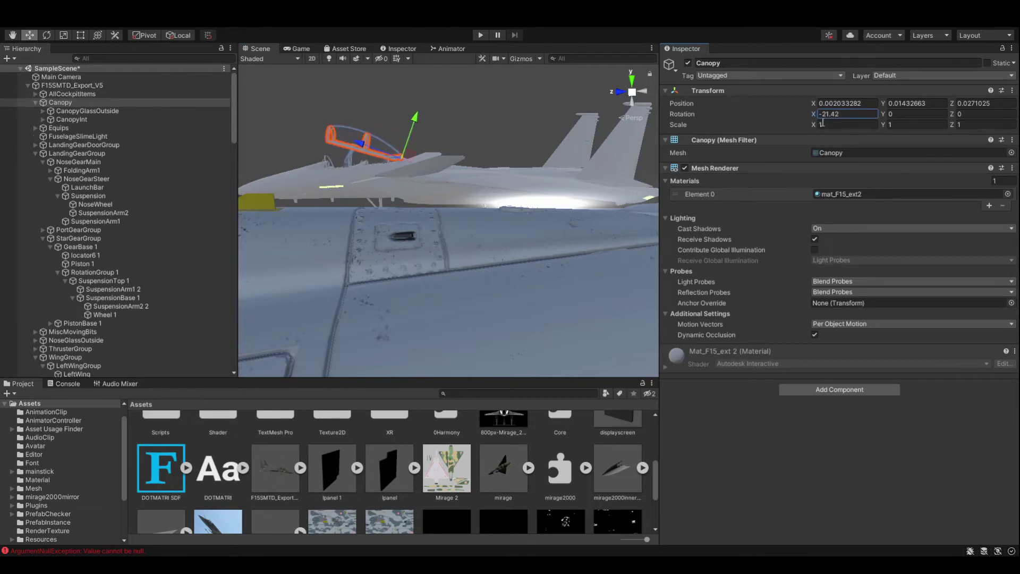
drag(849, 113, 729, 105)
text(0)
Step: Examine the pivot placement and local axes of PortIntake, StarIntake and StarRudder
alt+drag(374, 190, 412, 205)
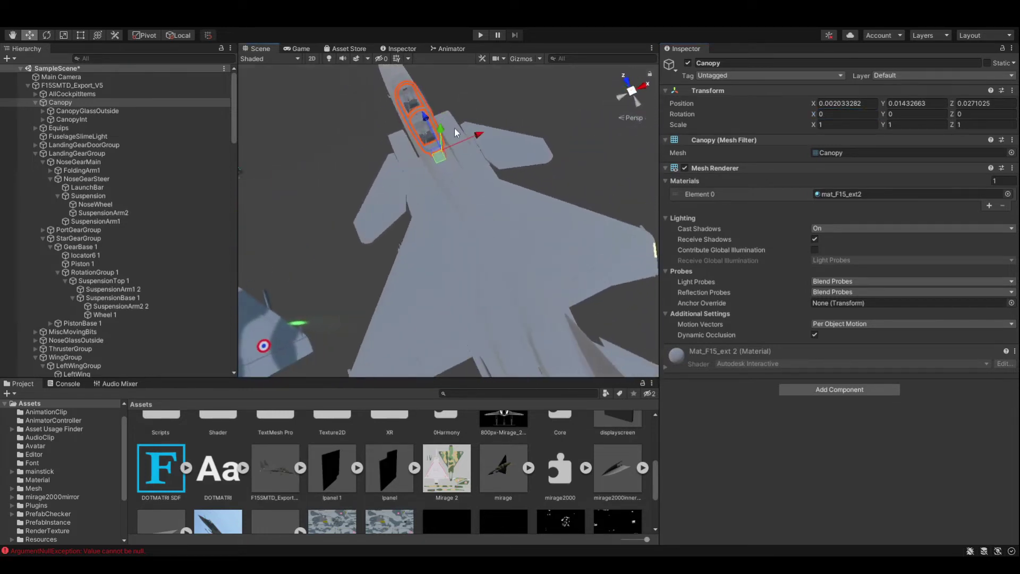
click(413, 151)
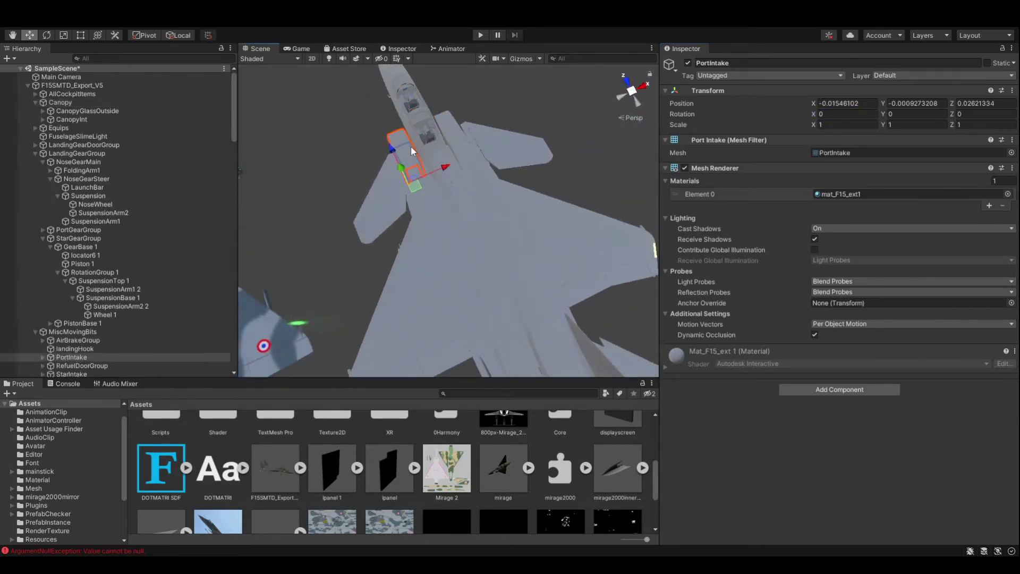
click(444, 120)
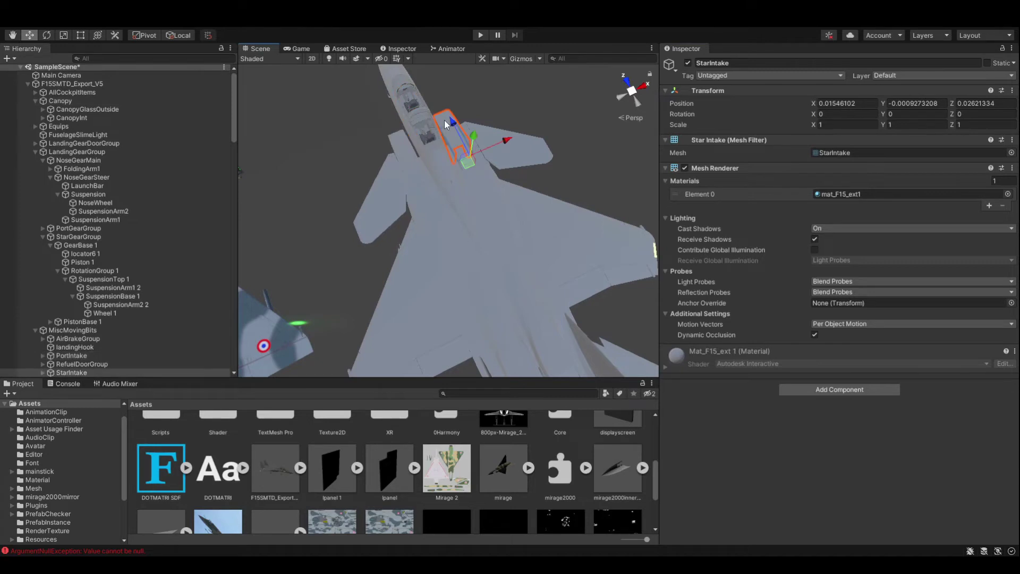
click(595, 259)
alt+drag(595, 259, 440, 157)
click(582, 244)
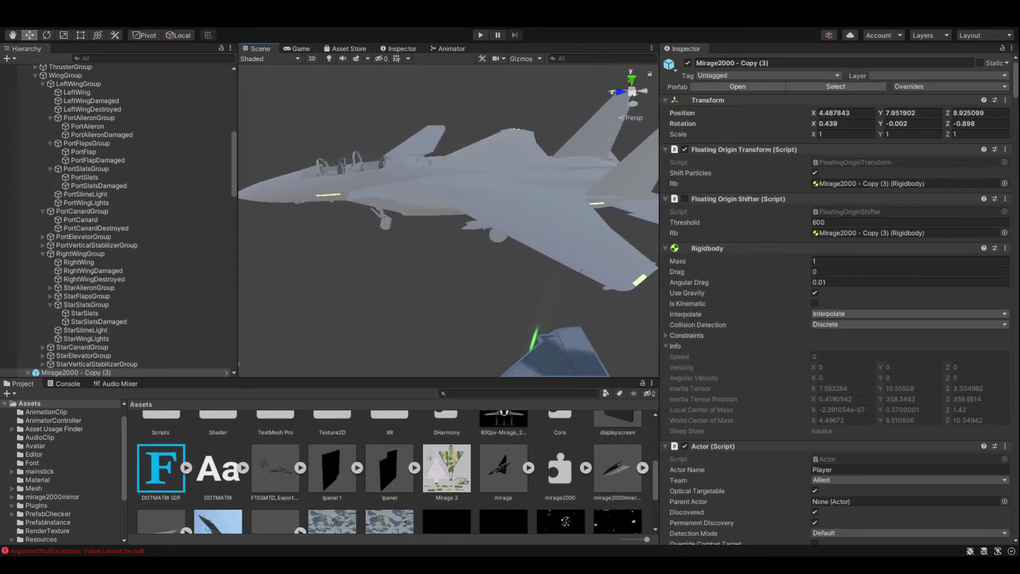
click(606, 136)
click(612, 139)
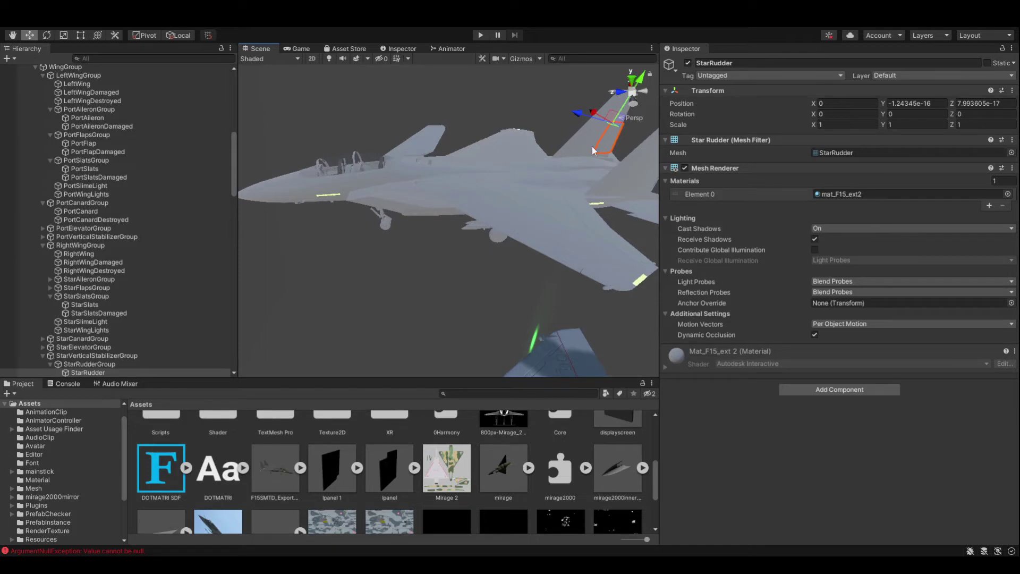
alt+drag(433, 234, 524, 225)
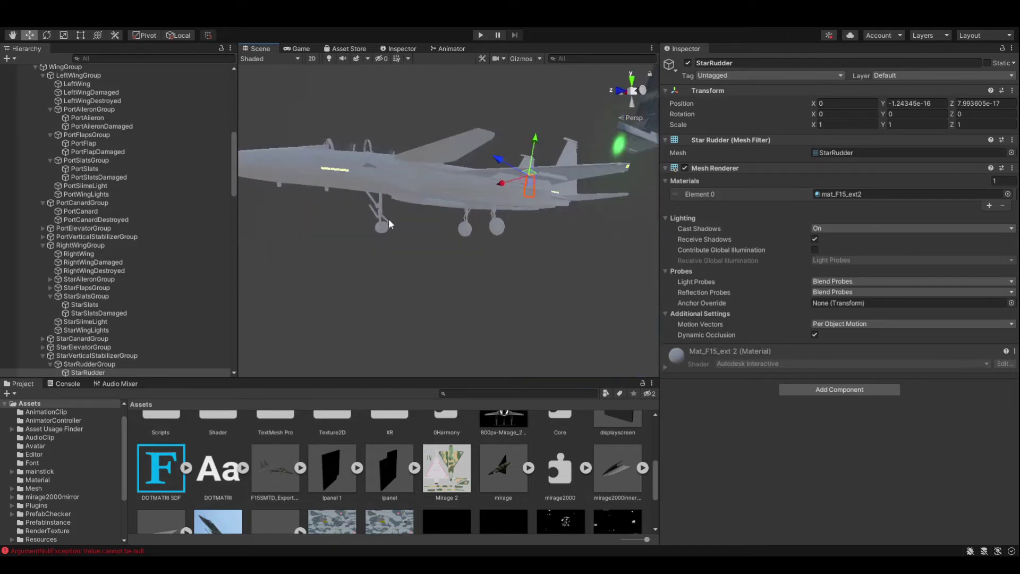
Step: Examine the pivots and local axes of NoseGearMain and the port landing gear's Wheel
click(380, 201)
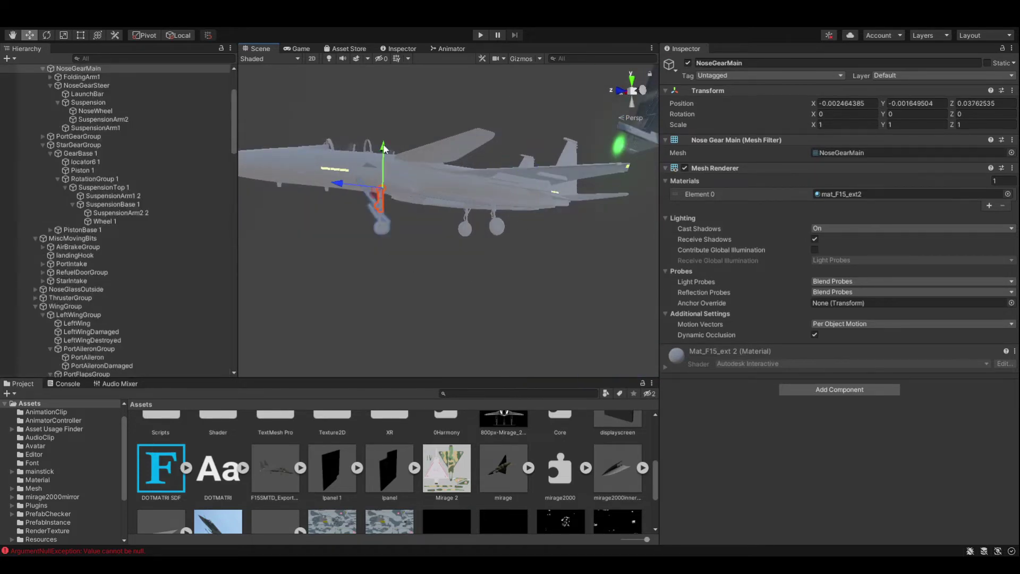
alt+drag(376, 183, 550, 202)
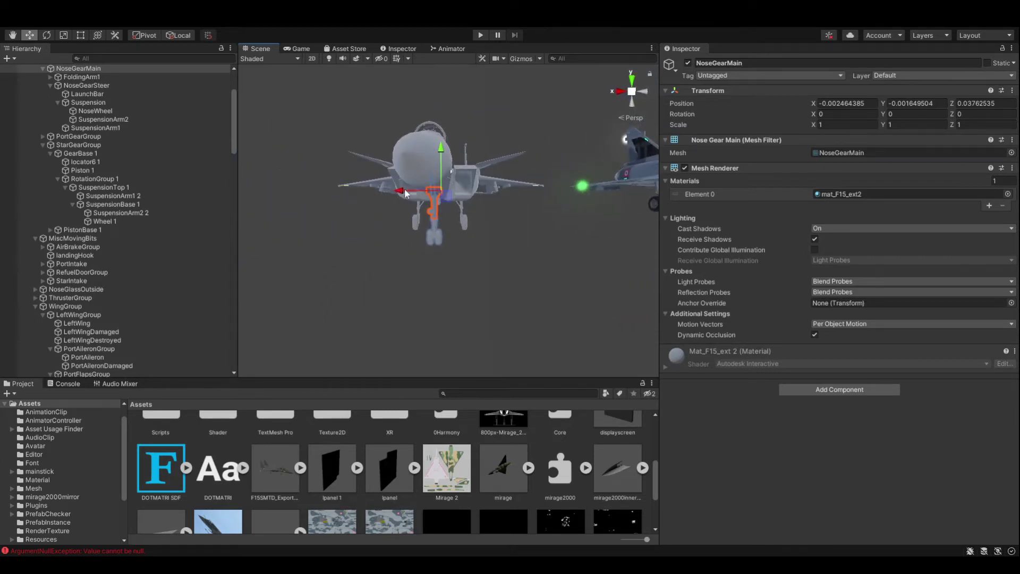
alt+drag(448, 112, 458, 151)
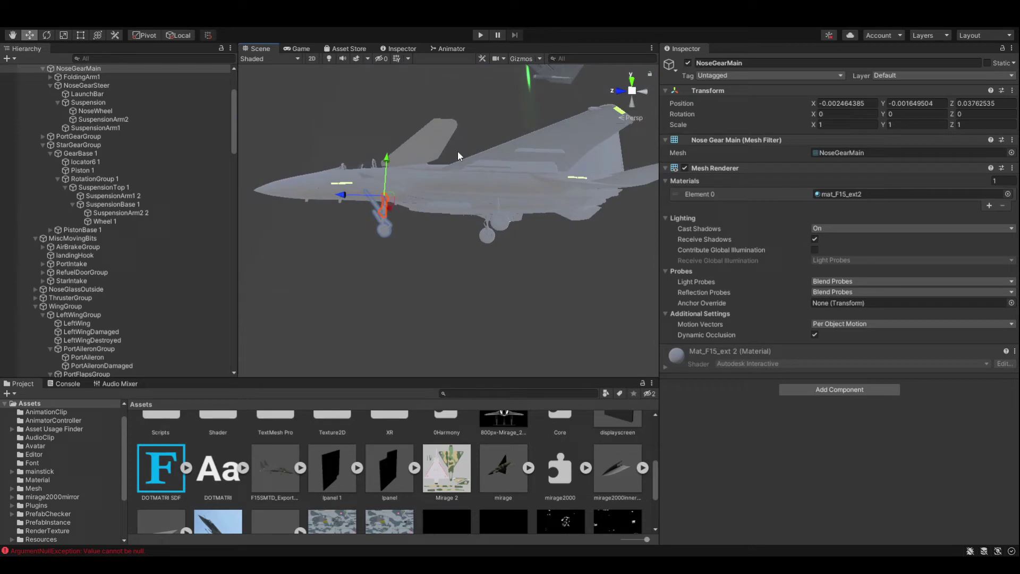
click(501, 224)
alt+drag(499, 225, 1008, 447)
key(f)
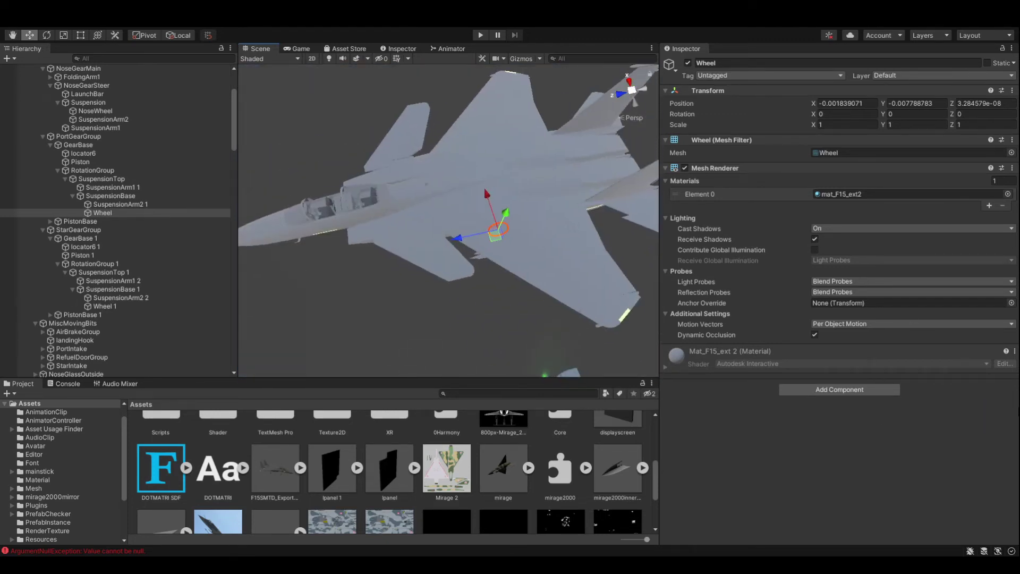
Step: Expand AllCockpitItems, BucketStaticItems, WSO, Pilot and PilotFrontConsole to show the cockpit part hierarchy
scroll(128, 208, up, 4)
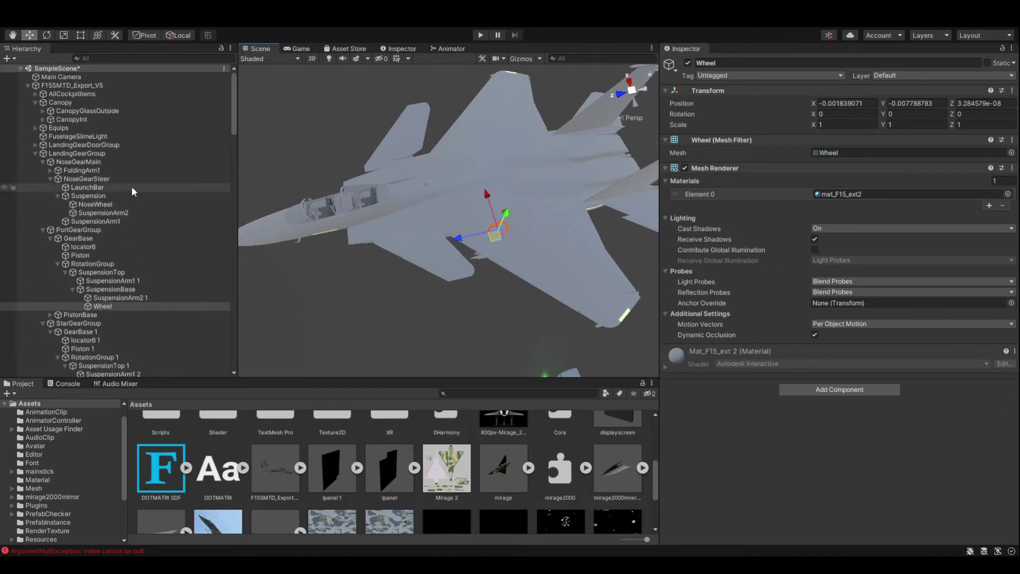
click(35, 94)
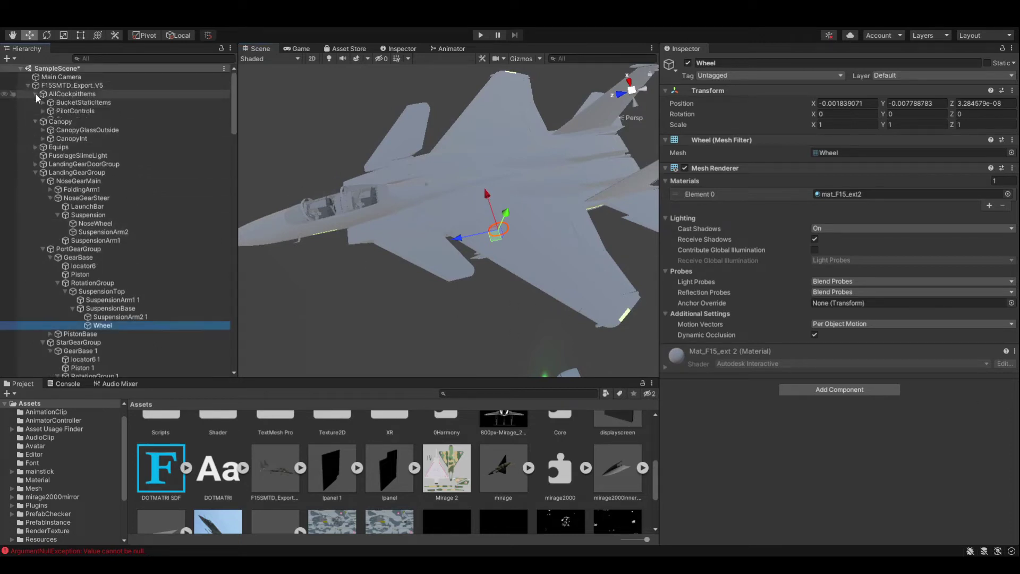
click(43, 102)
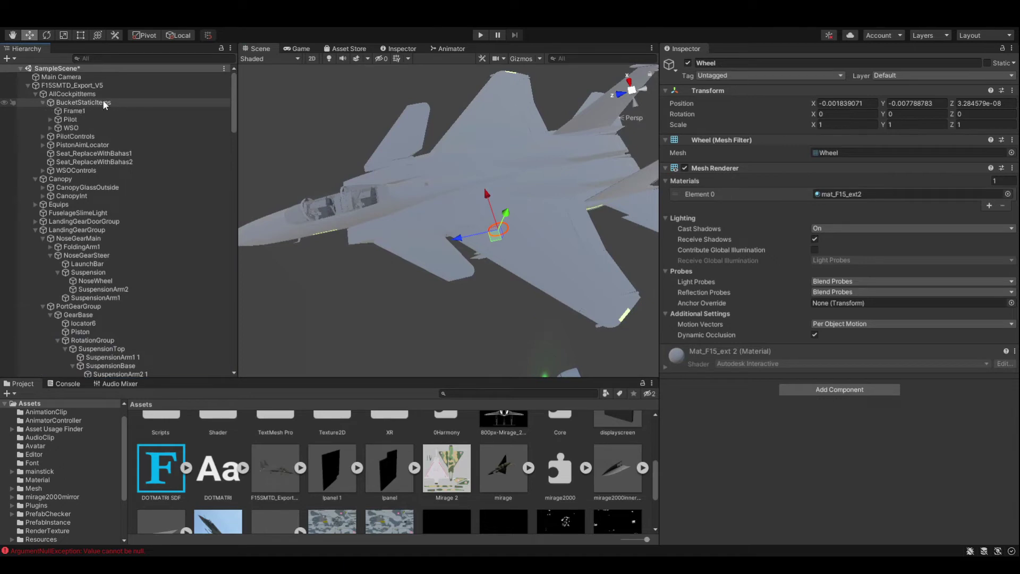
click(50, 128)
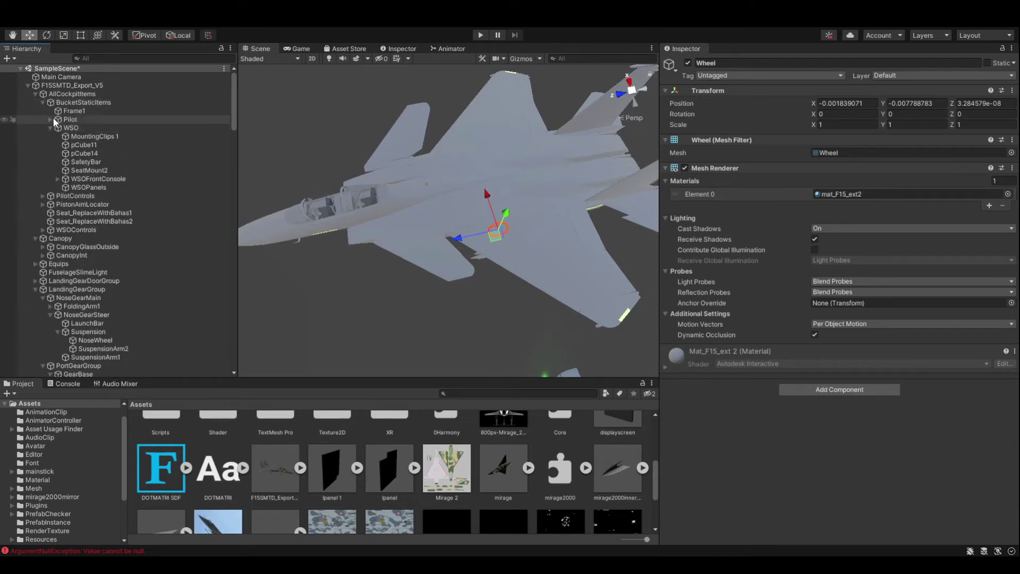
click(53, 118)
click(51, 120)
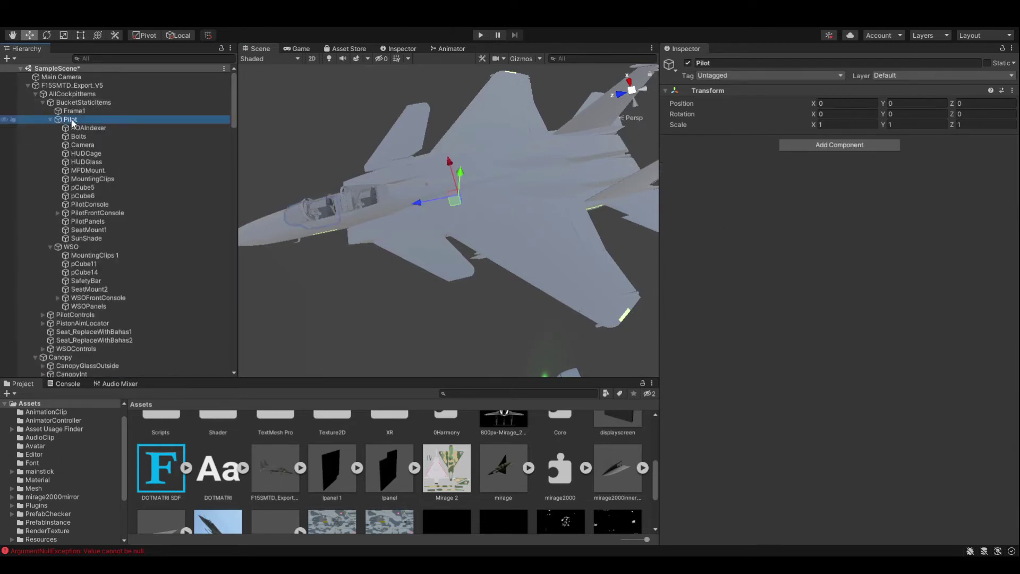
click(106, 210)
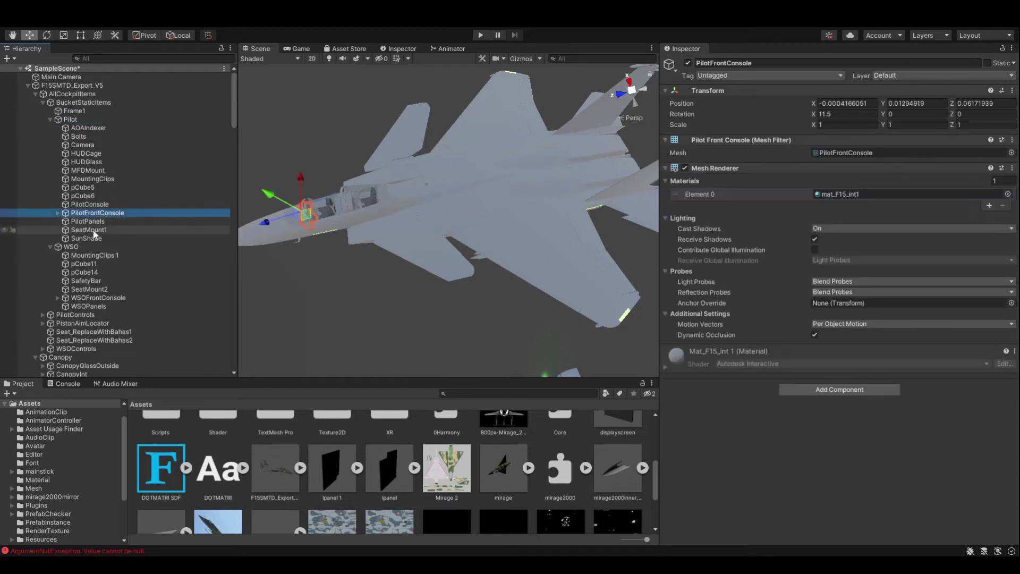
click(57, 212)
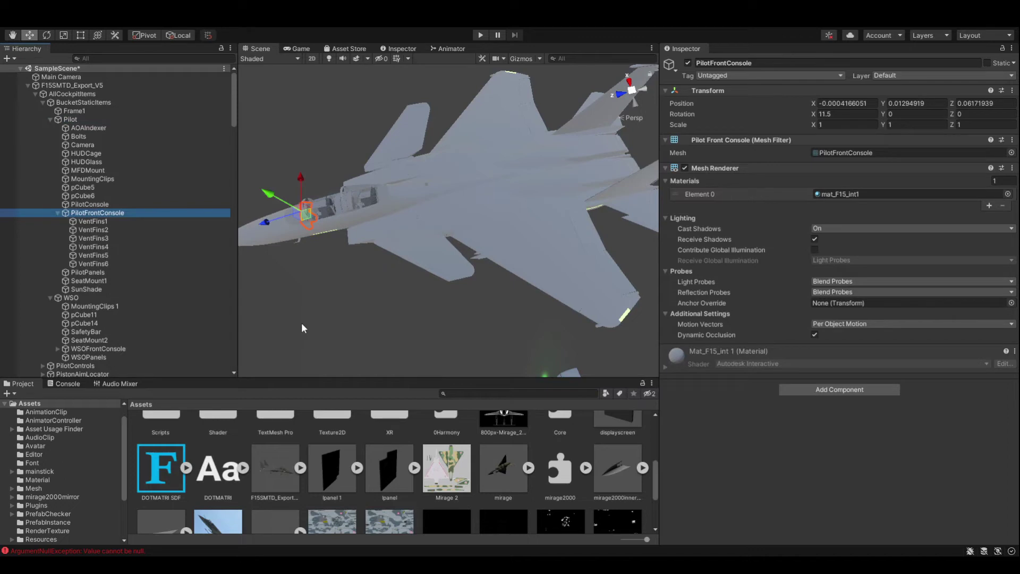
Step: Examine the VentFins meshes, the SunShade and the Pilot group's transform in the cockpit hierarchy
click(129, 239)
click(129, 230)
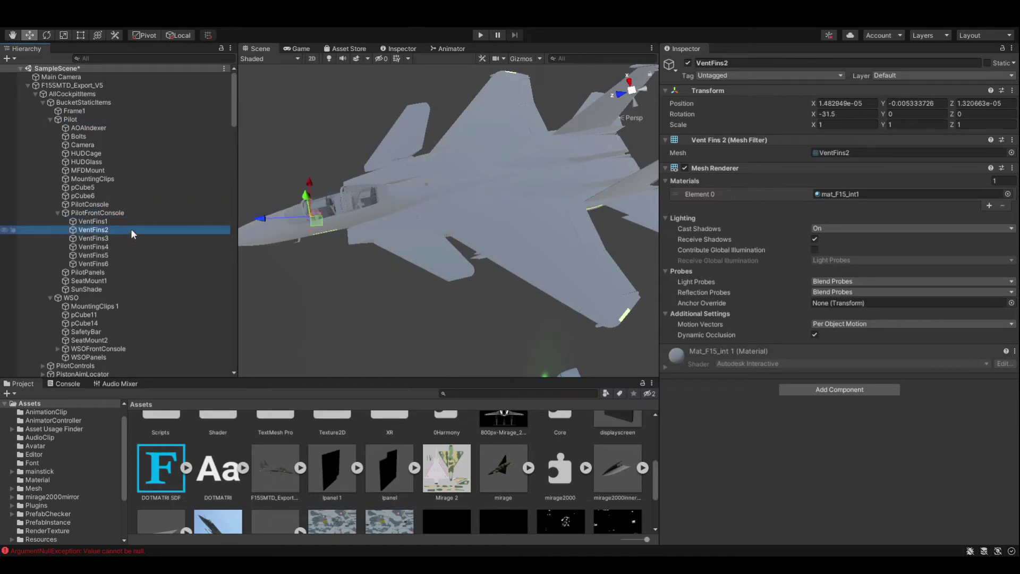
click(130, 222)
click(105, 281)
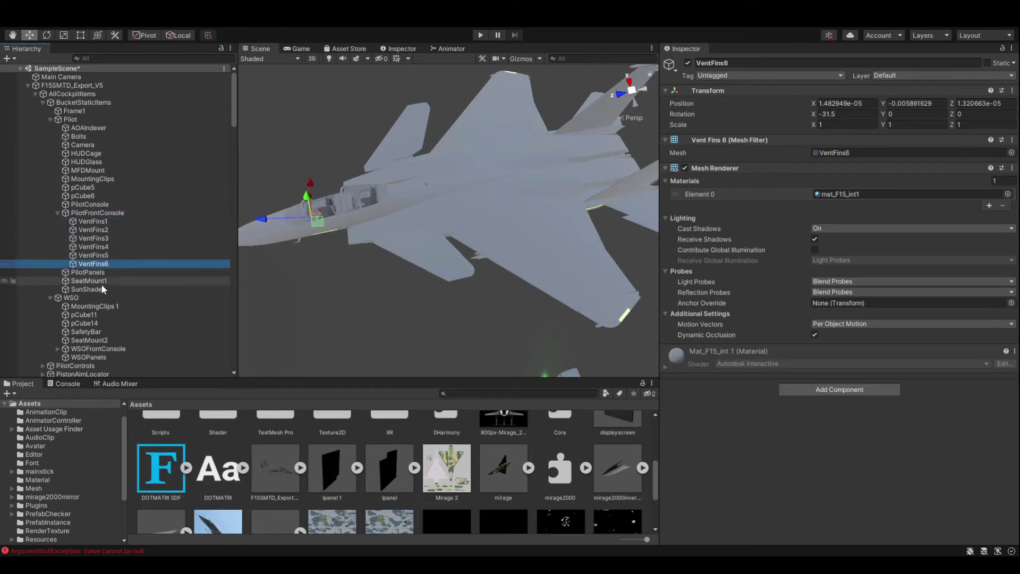
click(103, 288)
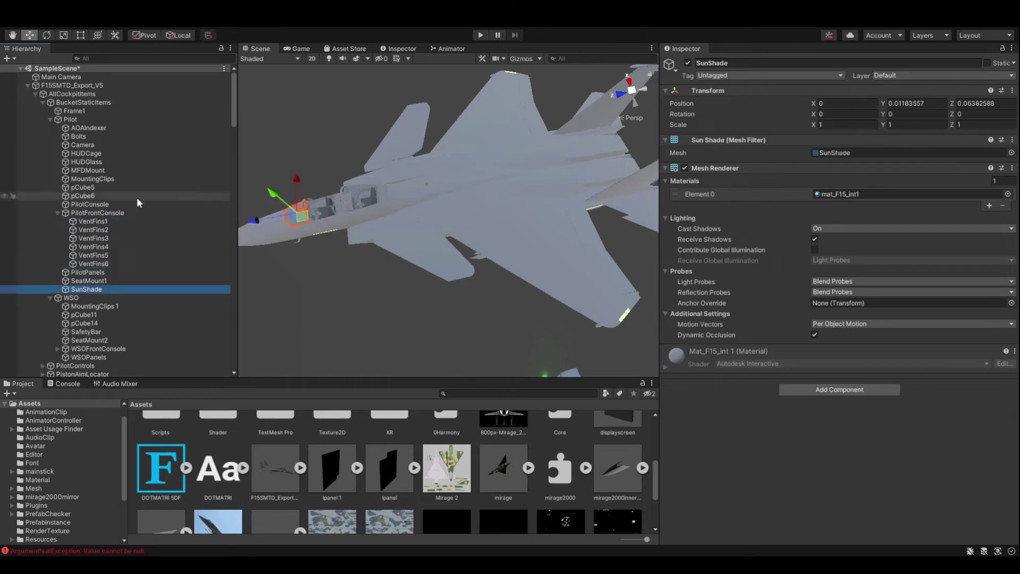
click(71, 118)
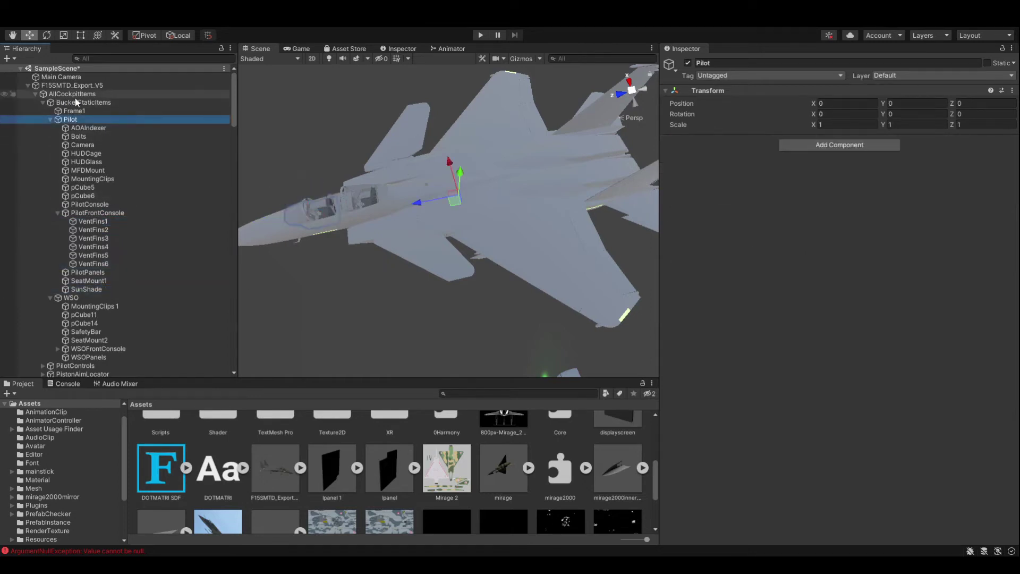
Step: Select the F15SMTD_Export_V5 root object, view both aircraft from the top and collapse the F-15's hierarchy
click(138, 91)
click(133, 87)
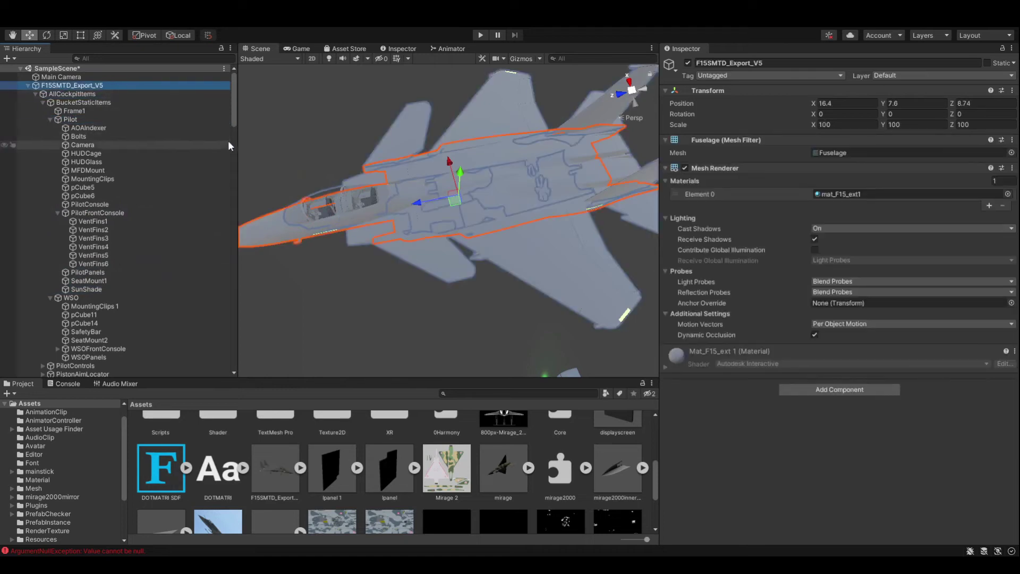
alt+drag(285, 316, 384, 277)
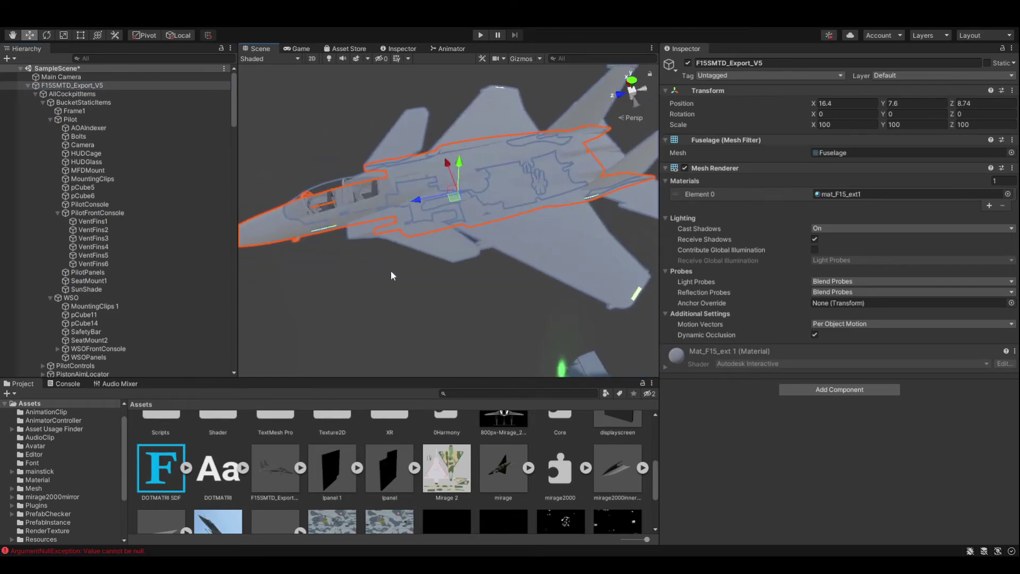
middle_drag(537, 265, 469, 188)
scroll(469, 188, down, 5)
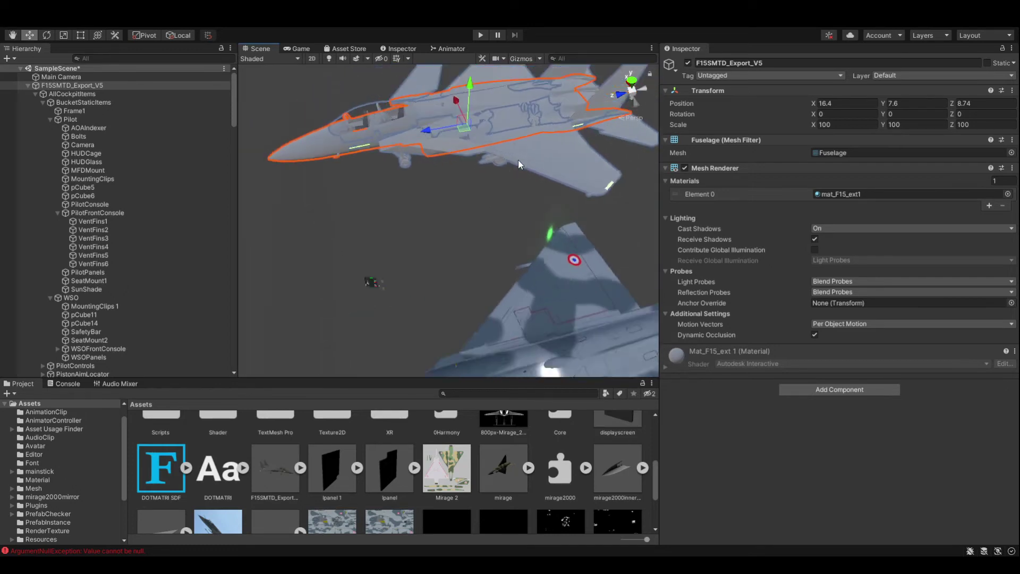
click(631, 82)
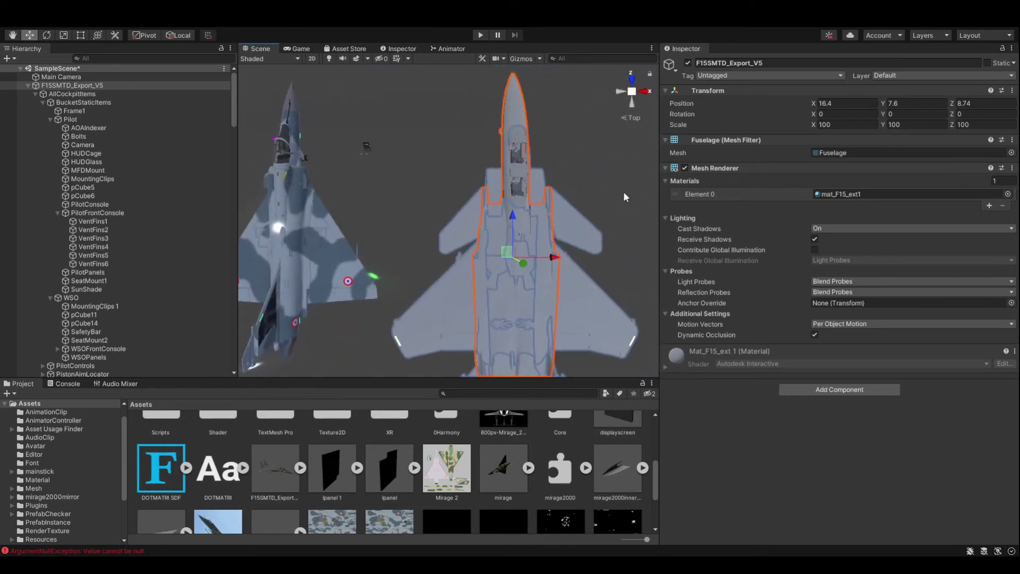
click(101, 86)
click(28, 86)
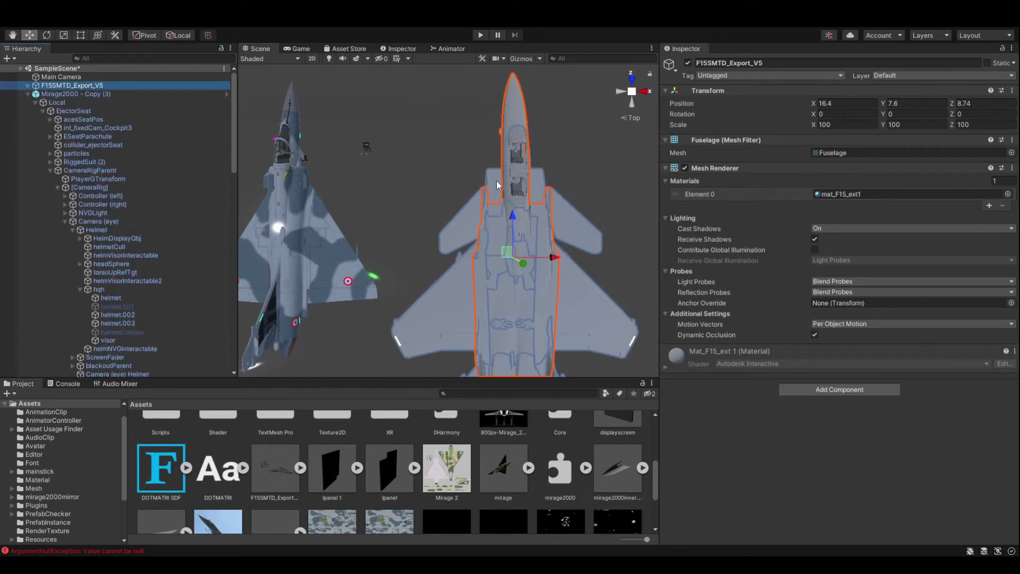
Step: Move F15SMTD_Export_V5 along X to position 4.49 so it overlaps the Mirage2000 - Copy (3)
drag(553, 261, 418, 254)
middle_drag(417, 250, 572, 245)
drag(565, 256, 483, 255)
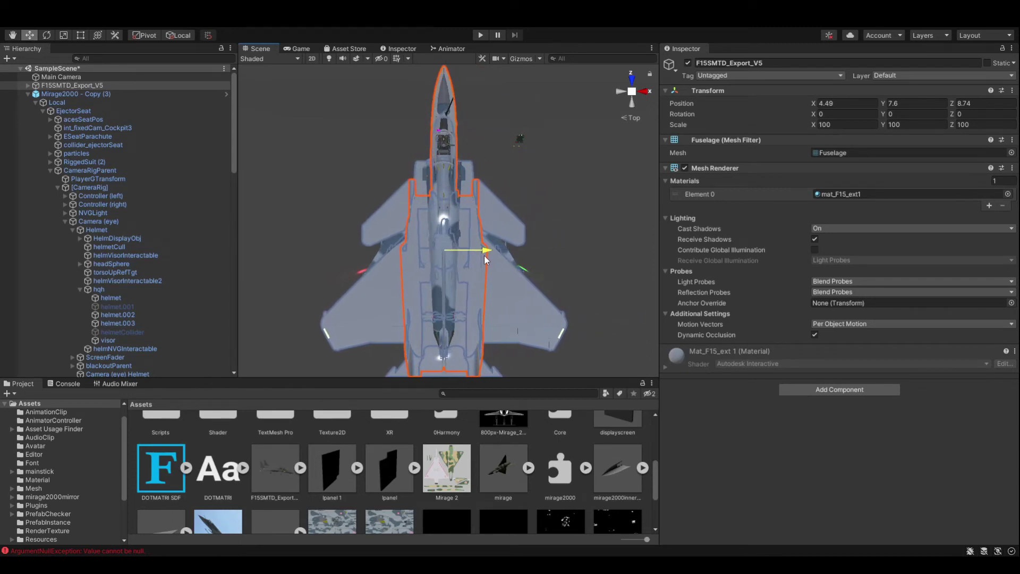
Step: Compare the Transform positions of F15SMTD_Export_V5 and Mirage2000 - Copy (3)
drag(483, 255, 484, 255)
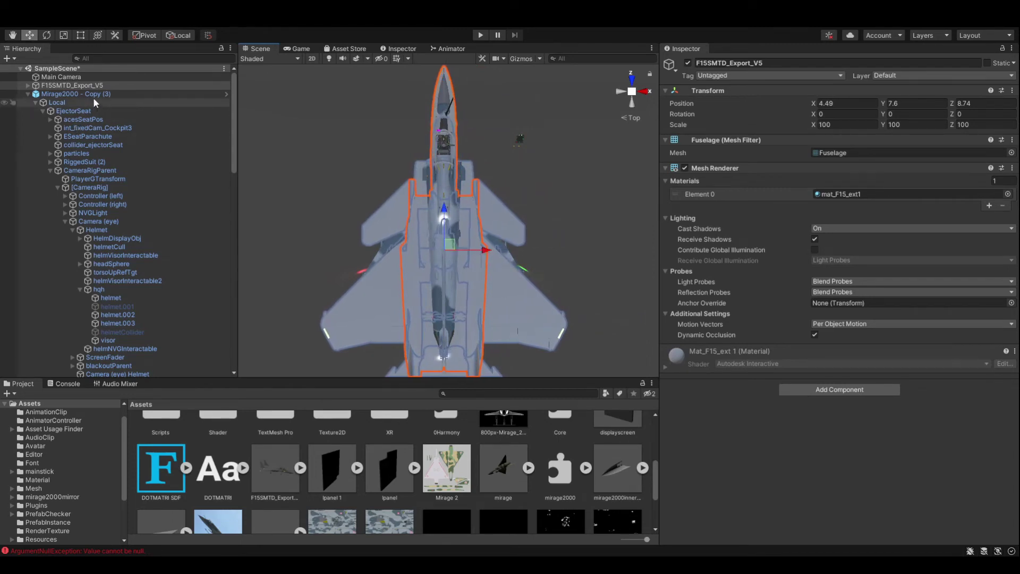
click(93, 95)
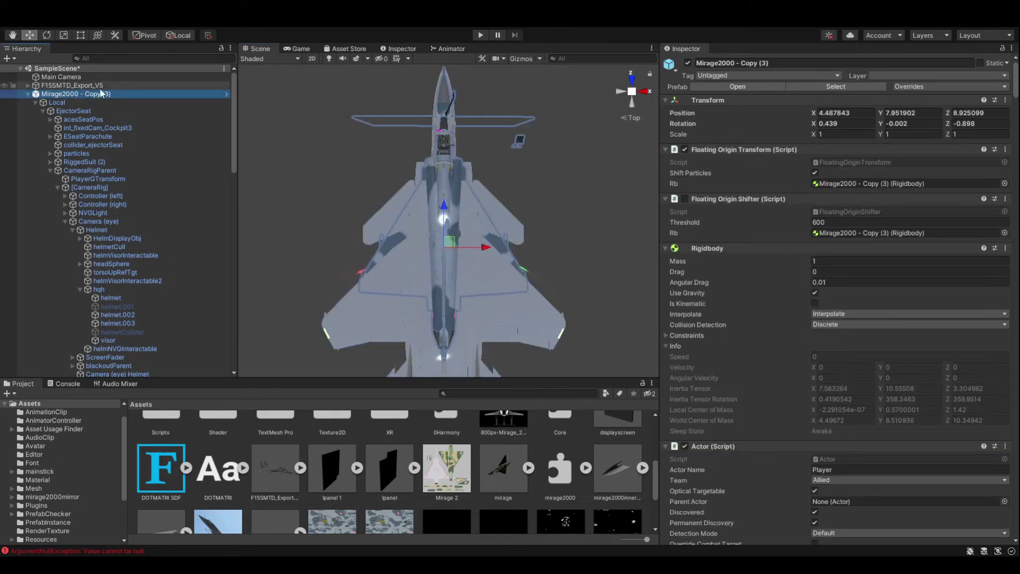
click(101, 88)
click(101, 94)
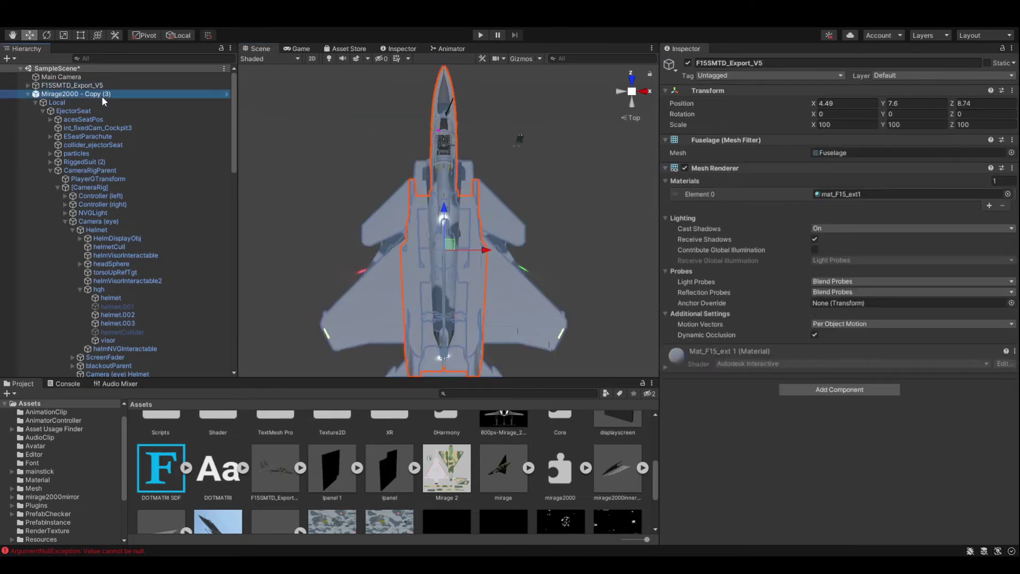
click(104, 85)
click(105, 87)
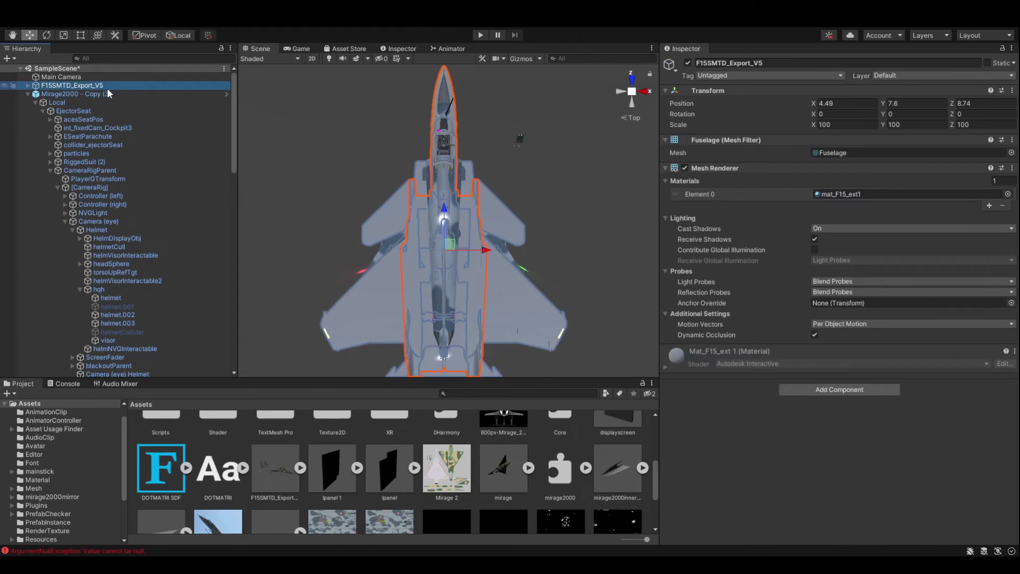
Step: Unpack the Mirage2000 - Copy (3) prefab and make F15SMTD_Export_V5 a direct child of its root
click(114, 95)
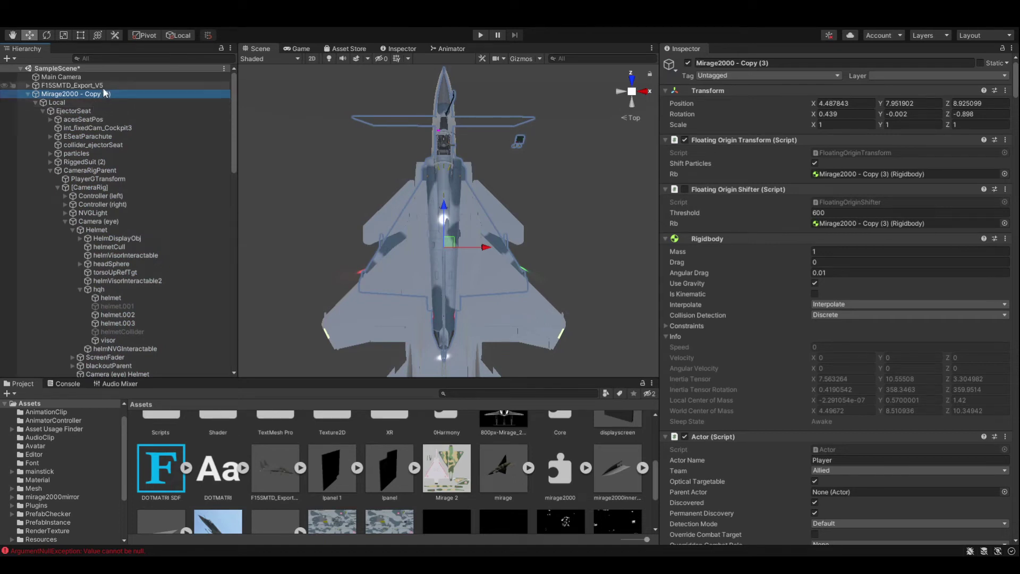
click(36, 102)
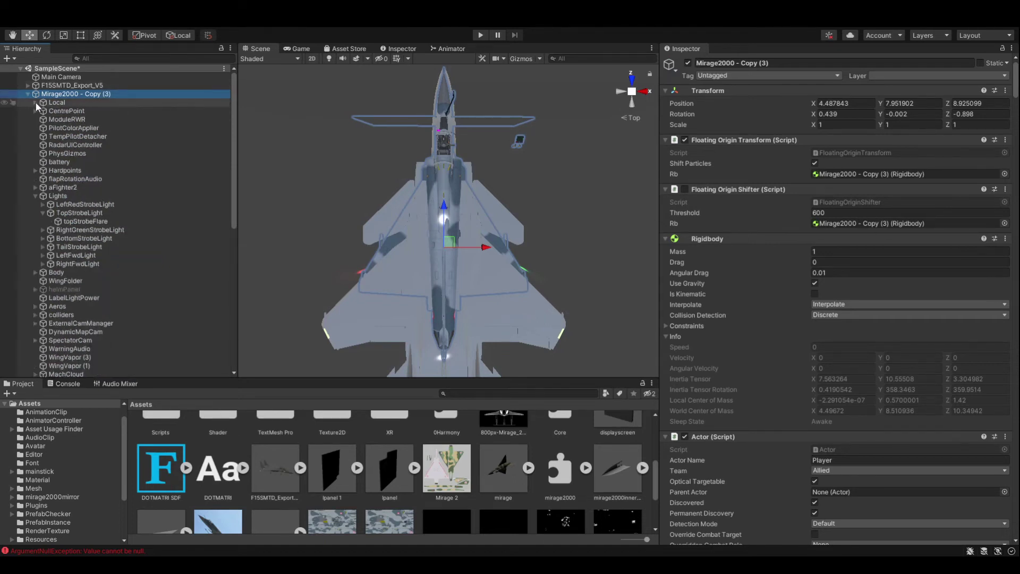
drag(80, 94, 110, 97)
click(77, 88)
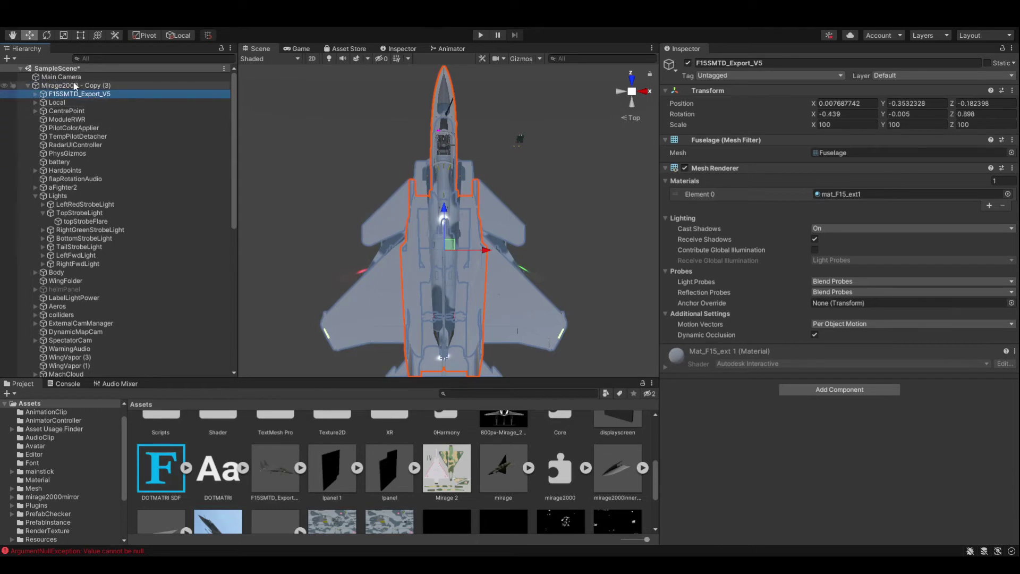
Step: Move the Mirage2000 - Copy (3) parent along X to a position of about 2.9
click(32, 86)
drag(486, 247, 456, 246)
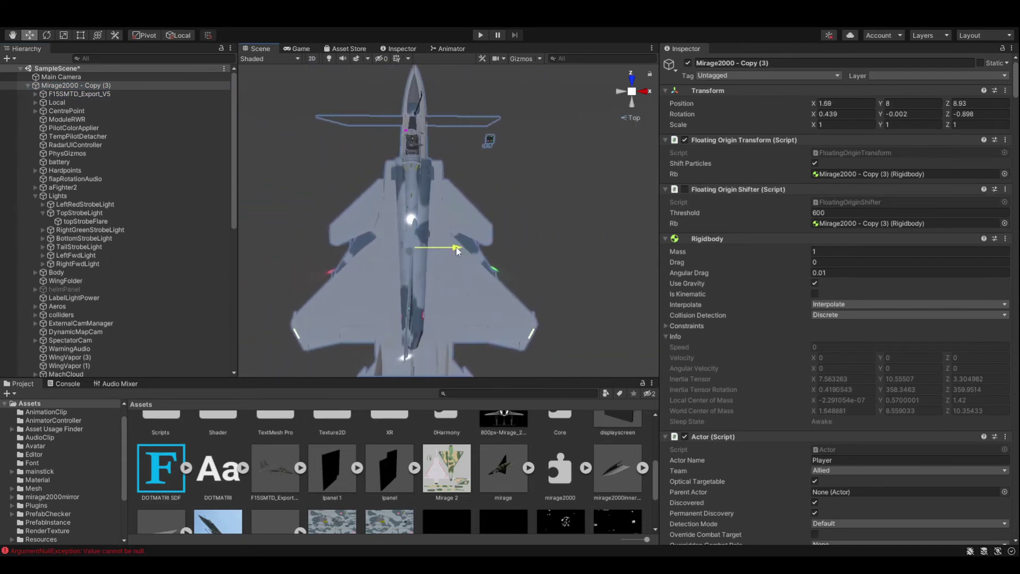
Step: Set the local X position of F15SMTD_Export_V5 to 0 to centre it on its parent
click(97, 93)
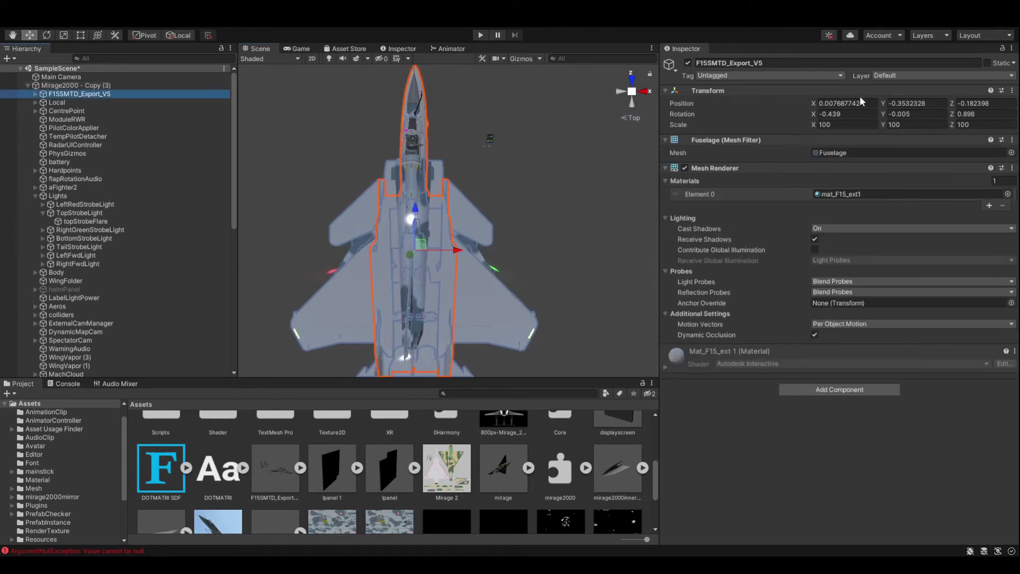
click(864, 104)
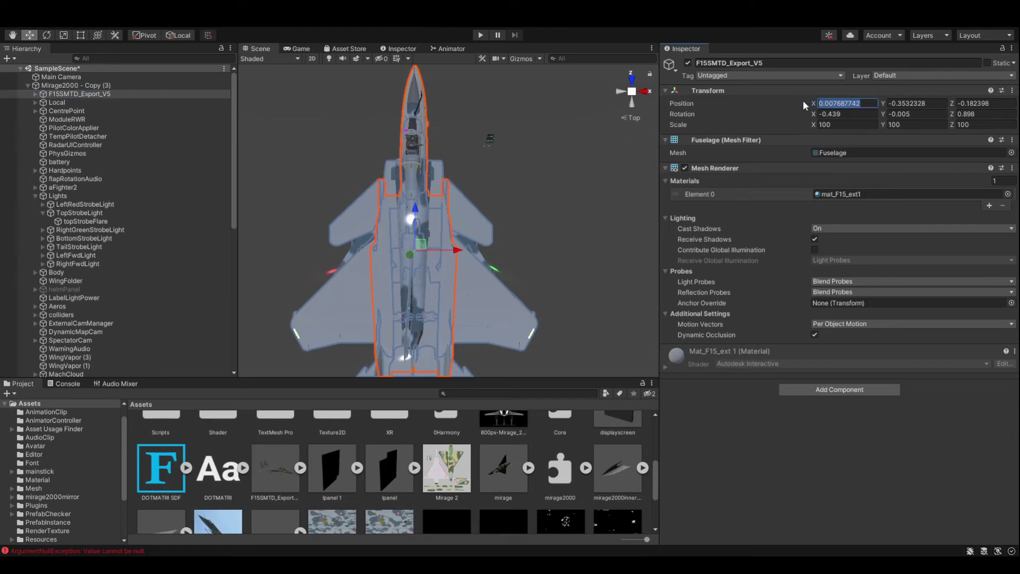
text(10)
key(BackSpace)
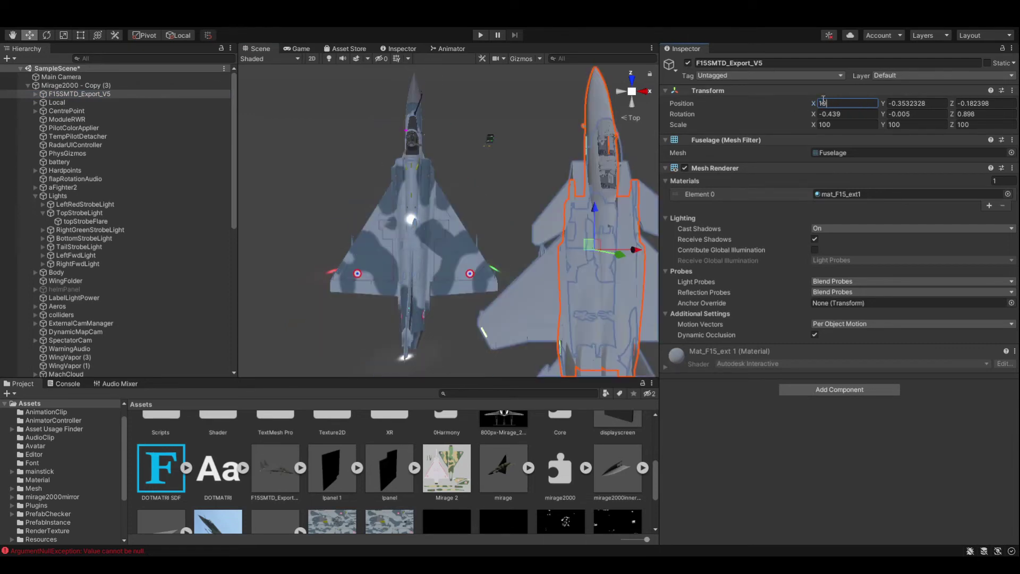
key(BackSpace)
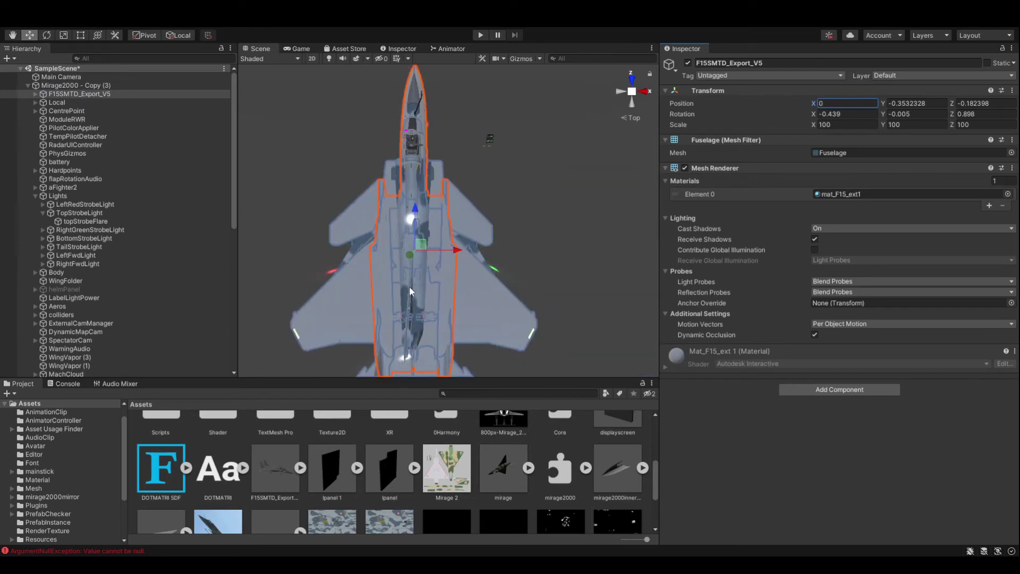
text(0)
Step: Examine from the side how the F-15 and Mirage cockpits overlap, and look through the parent's child objects
click(622, 93)
alt+drag(565, 96, 393, 207)
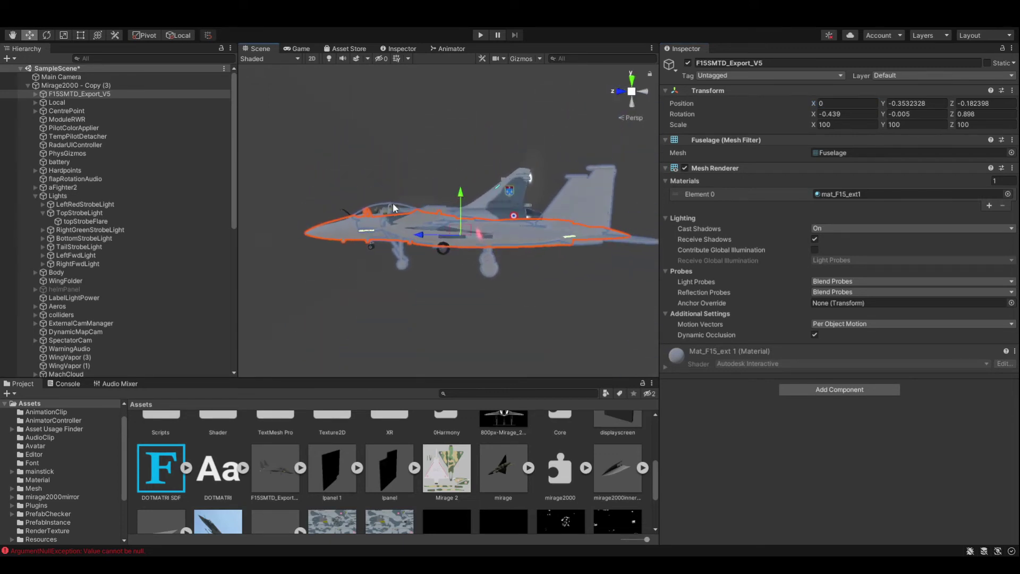
scroll(394, 202, up, 10)
scroll(510, 261, up, 6)
alt+drag(522, 294, 507, 313)
mouse_move(494, 261)
alt+mouse_down()
mouse_move(457, 254)
mouse_move(480, 247)
alt+mouse_up()
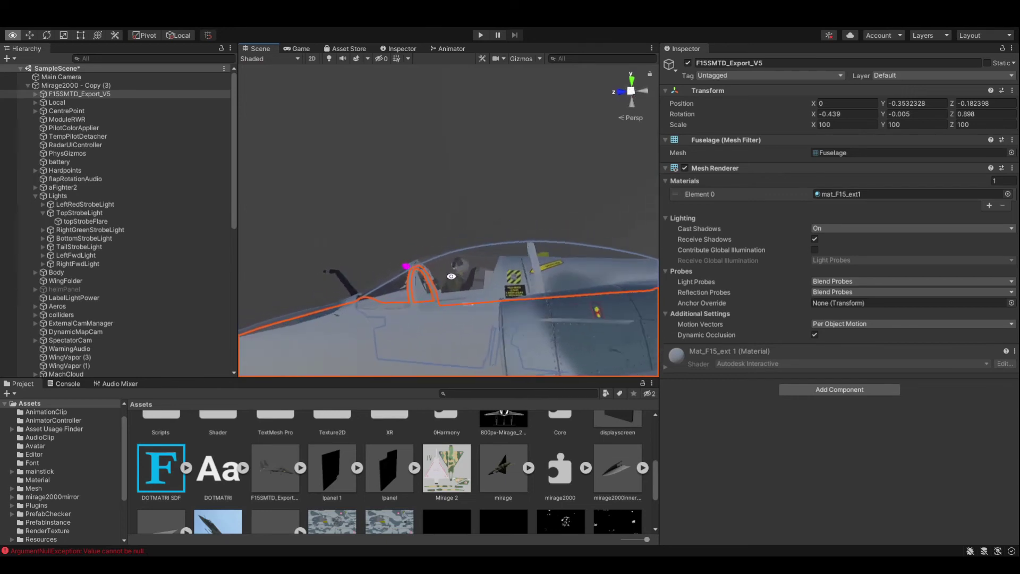
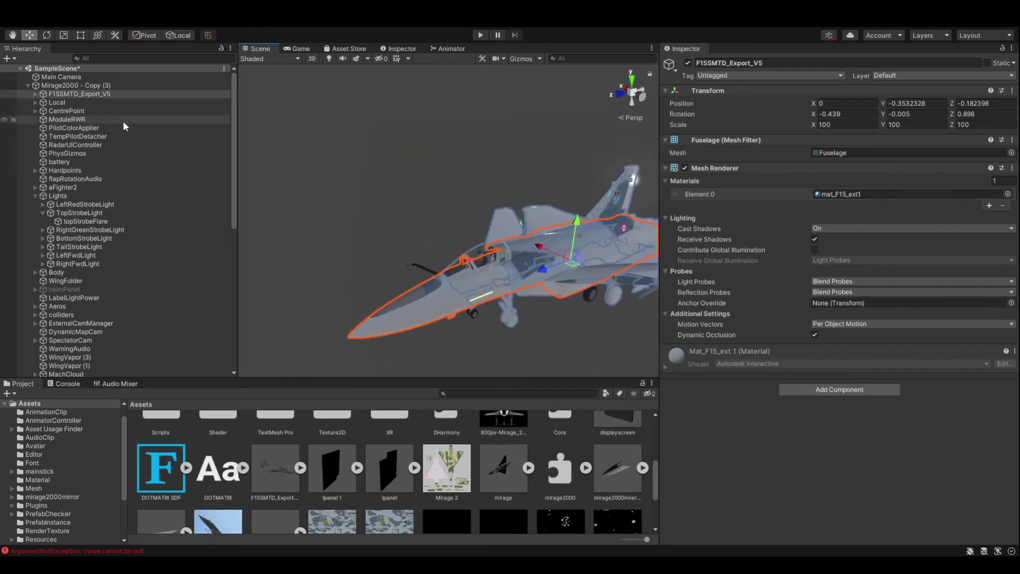
scroll(128, 127, down, 10)
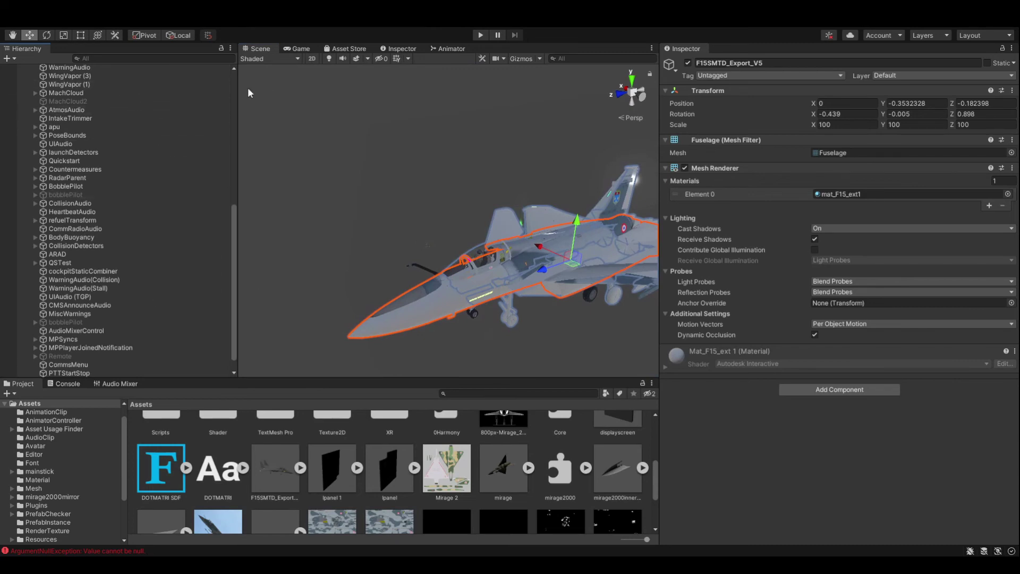
click(233, 83)
Step: Rename the Mirage2000 - Copy (3) root object as F15Base
click(104, 87)
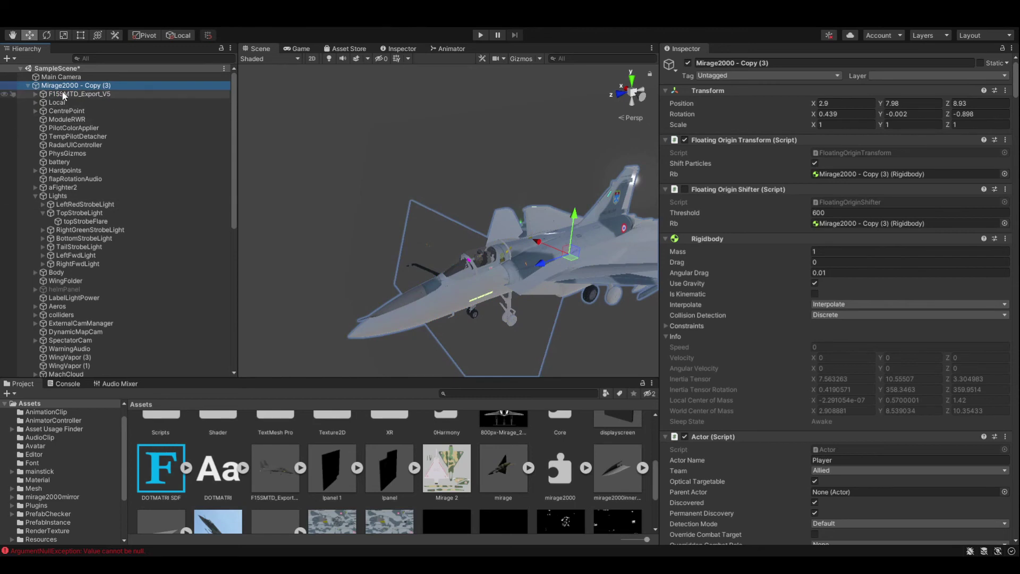
click(35, 93)
click(34, 93)
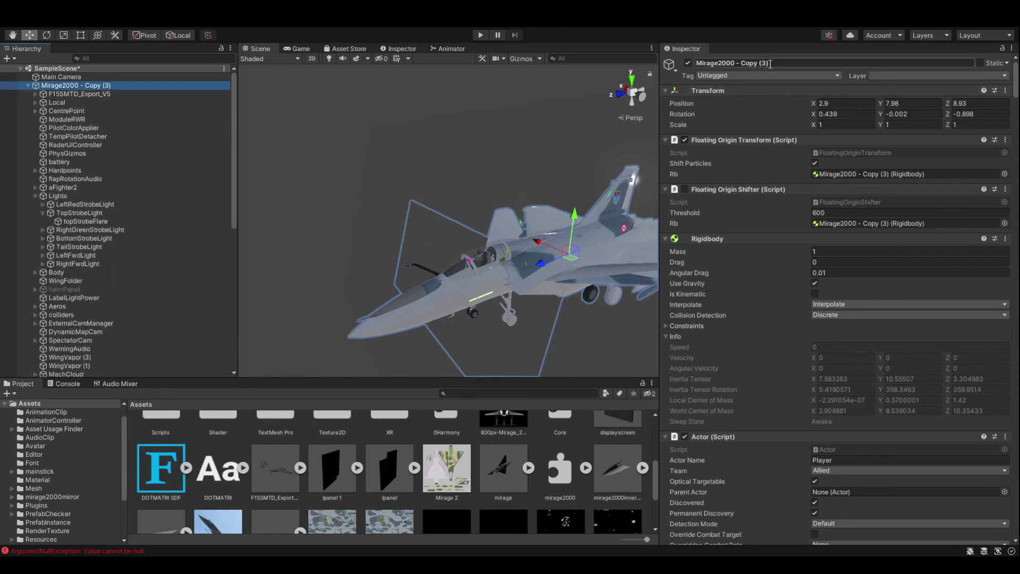
click(719, 63)
click(718, 63)
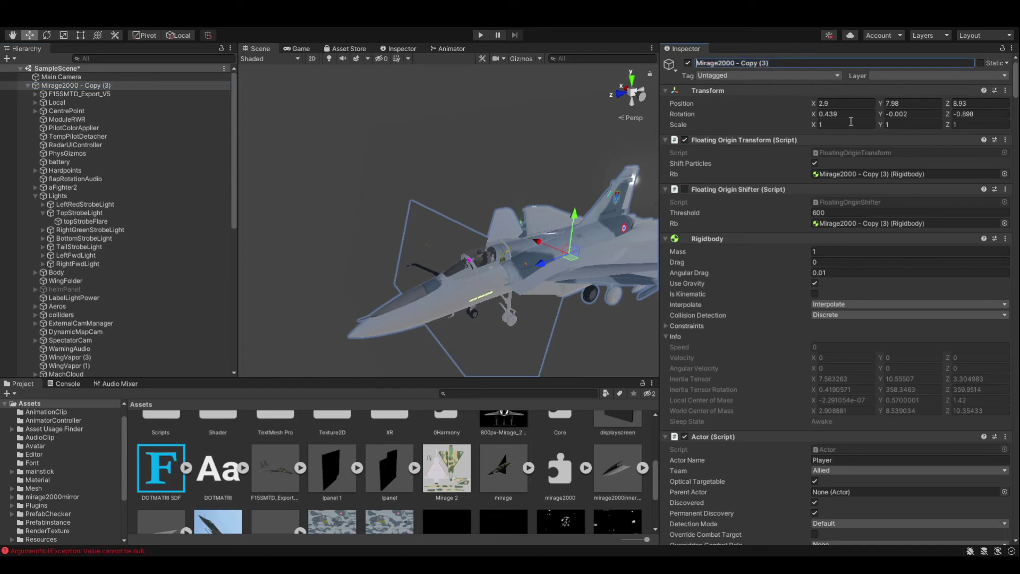
click(781, 63)
drag(763, 63, 696, 63)
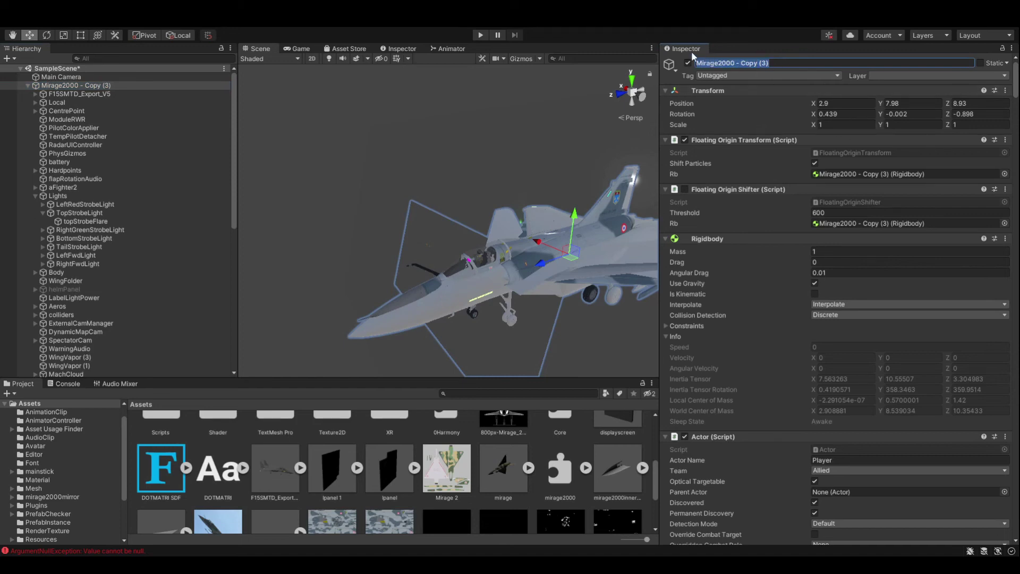
text(F15)
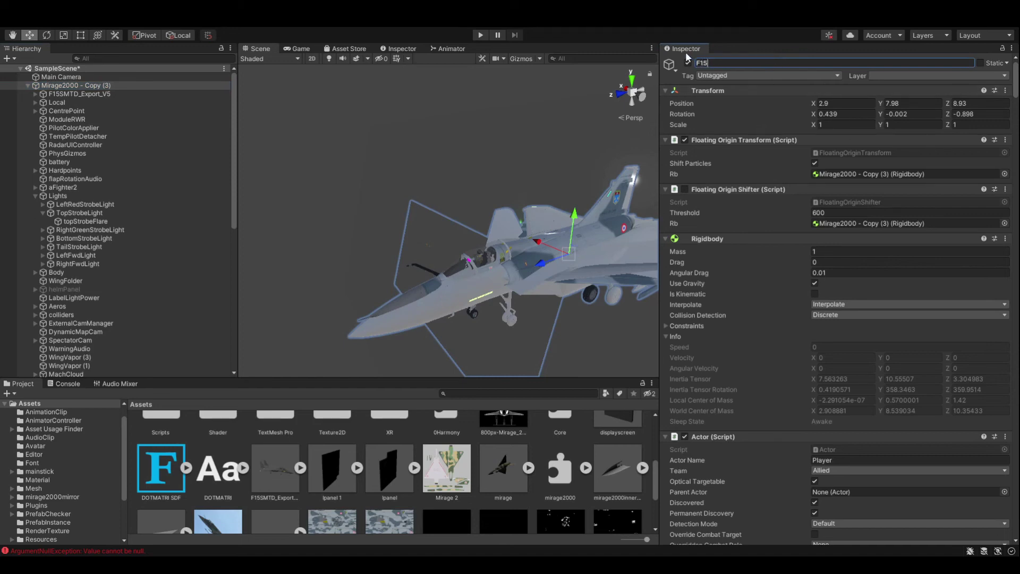
text(Base)
key(Return)
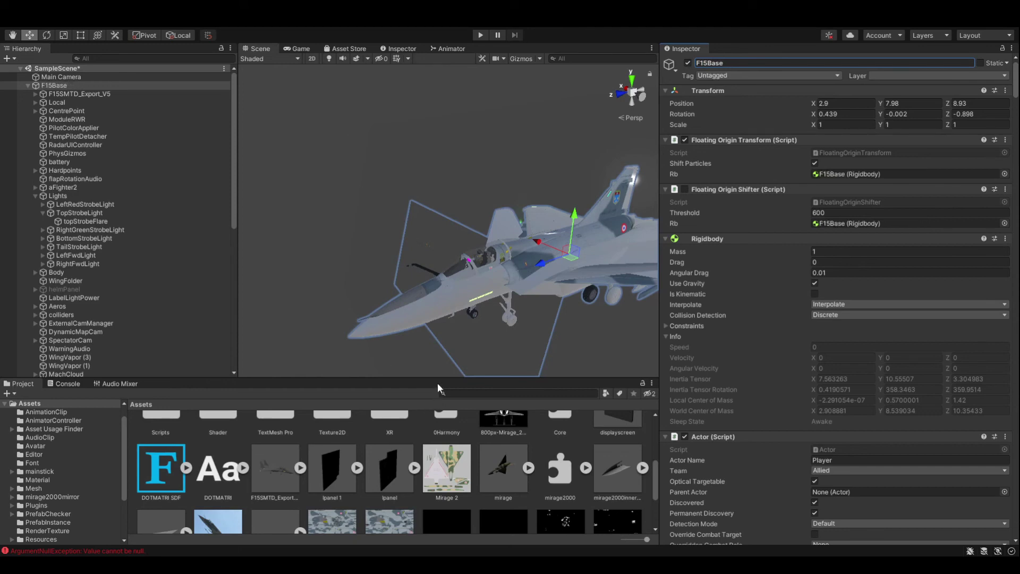
Step: Save the F15Base object as a prefab asset in the PrefabInstance folder
drag(437, 382, 438, 307)
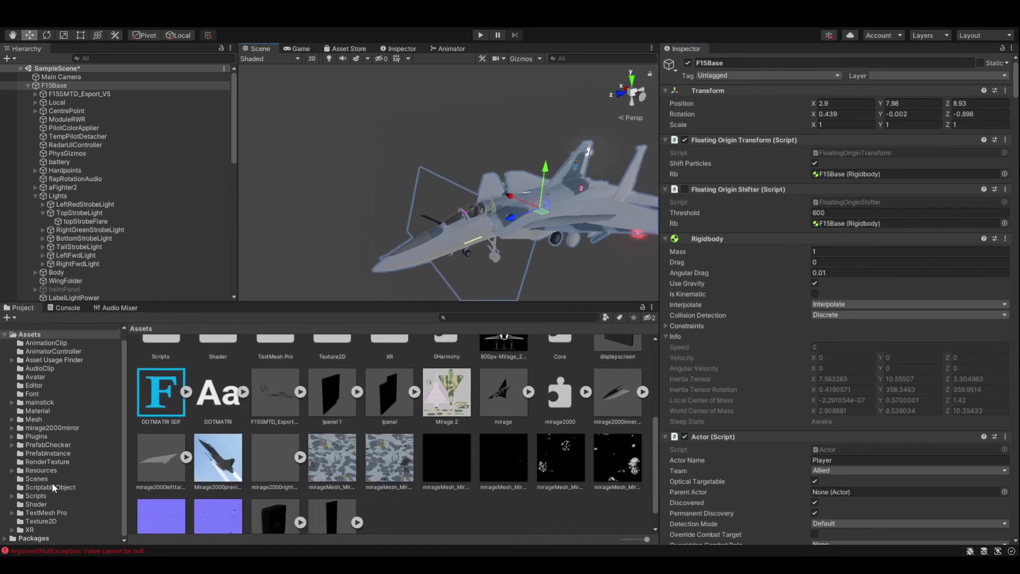
click(43, 455)
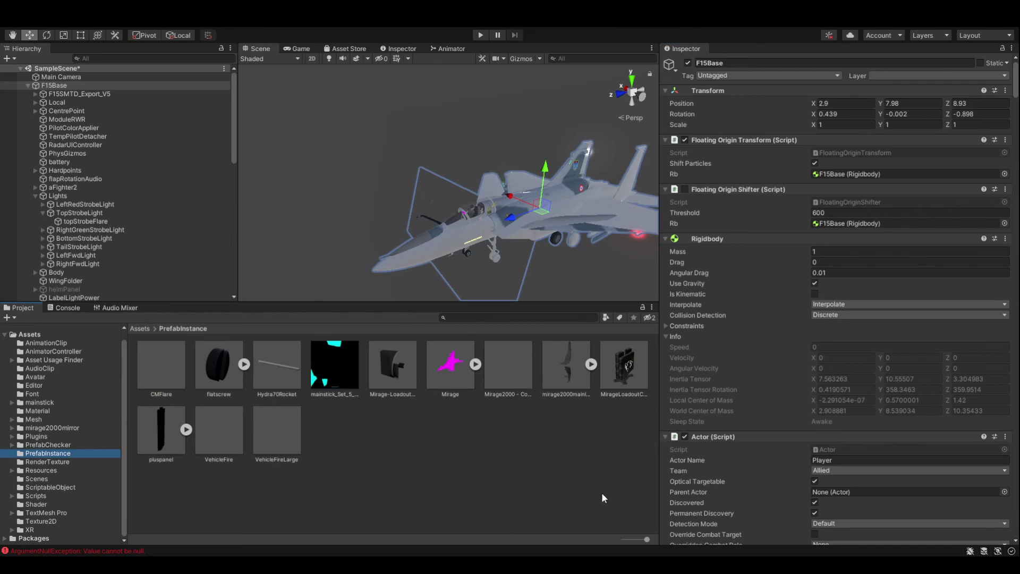
drag(88, 85, 402, 455)
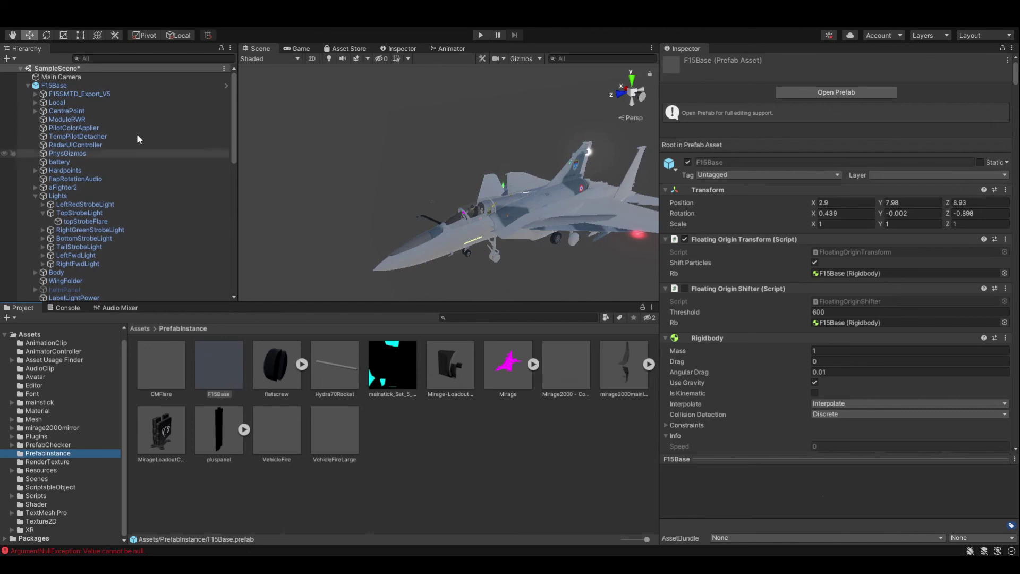
Step: Place two extra instances of the F15Base prefab in the scene
click(87, 84)
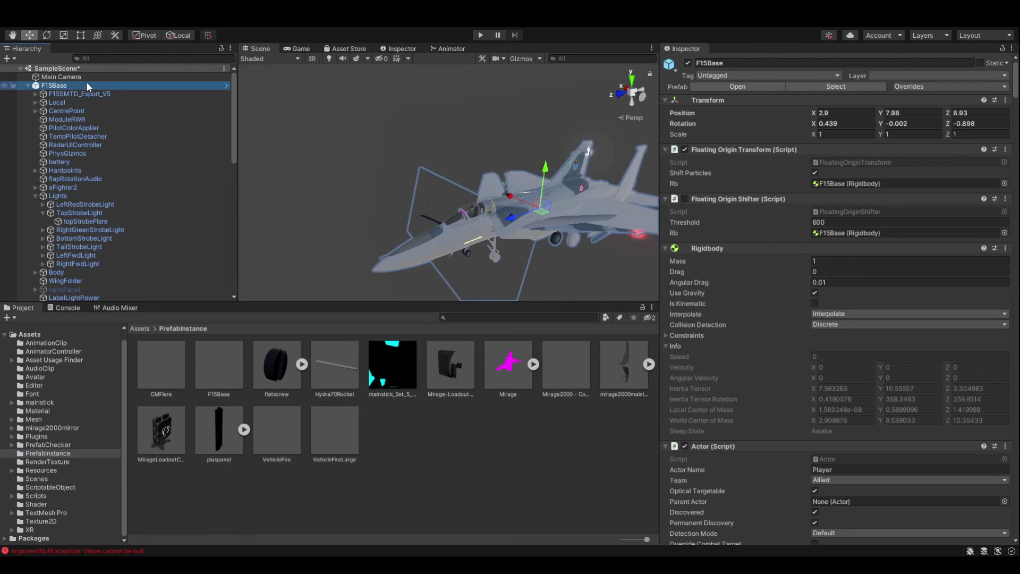
click(211, 381)
scroll(358, 280, down, 4)
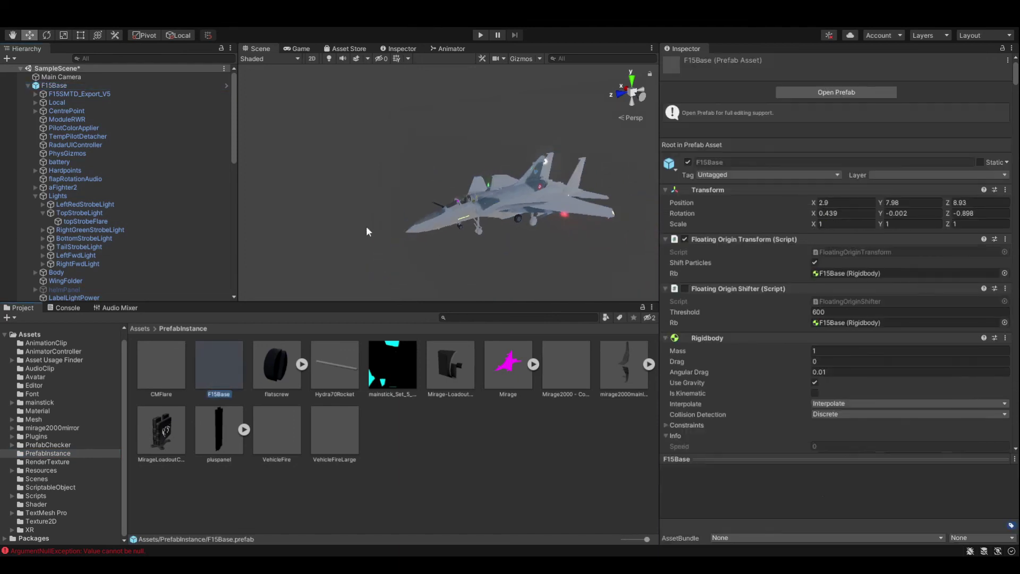
drag(238, 367, 380, 163)
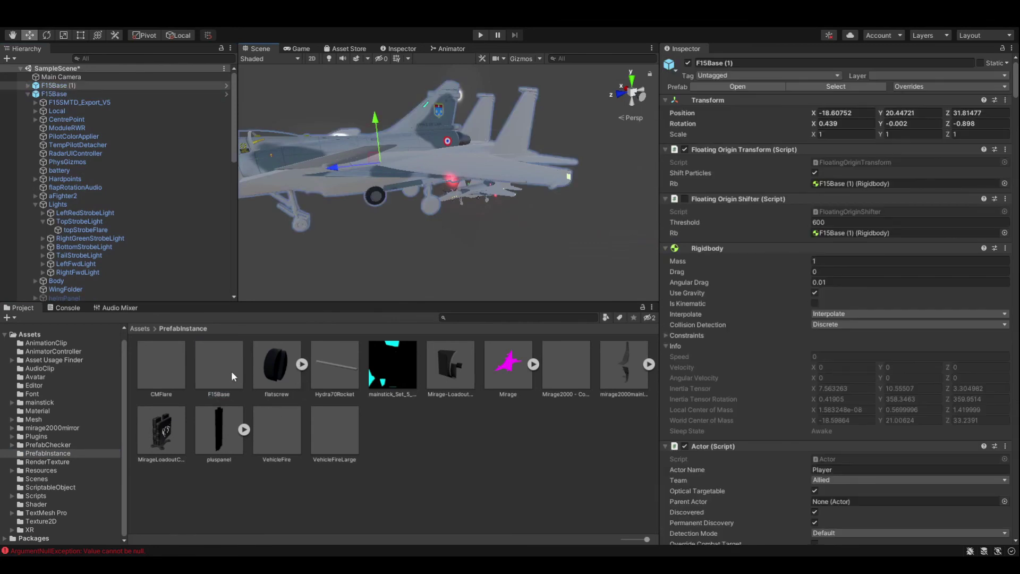
drag(220, 367, 504, 282)
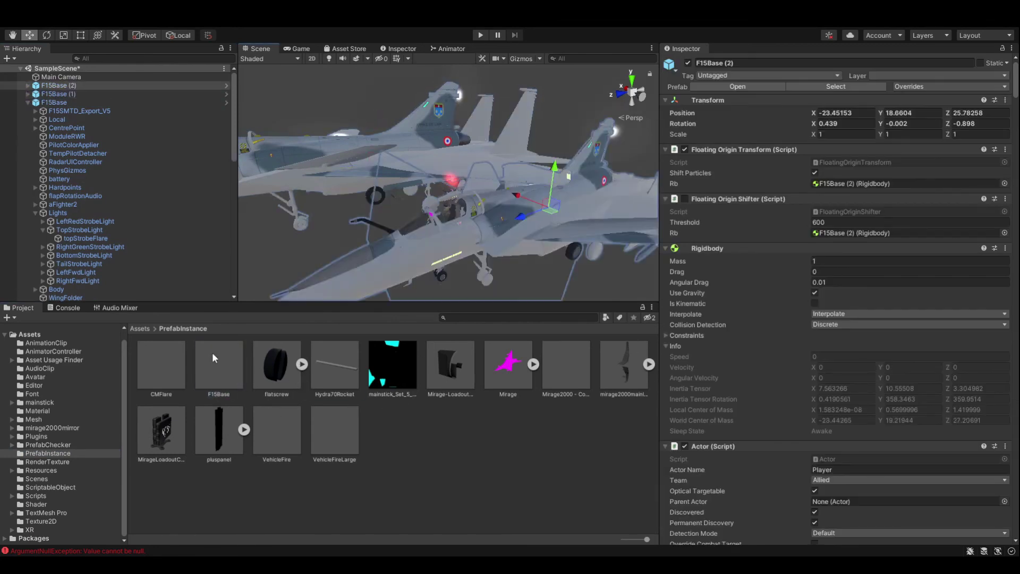
Step: Delete the two extra F15Base instances, keeping only the original in the scene
click(76, 86)
key(Delete)
click(52, 86)
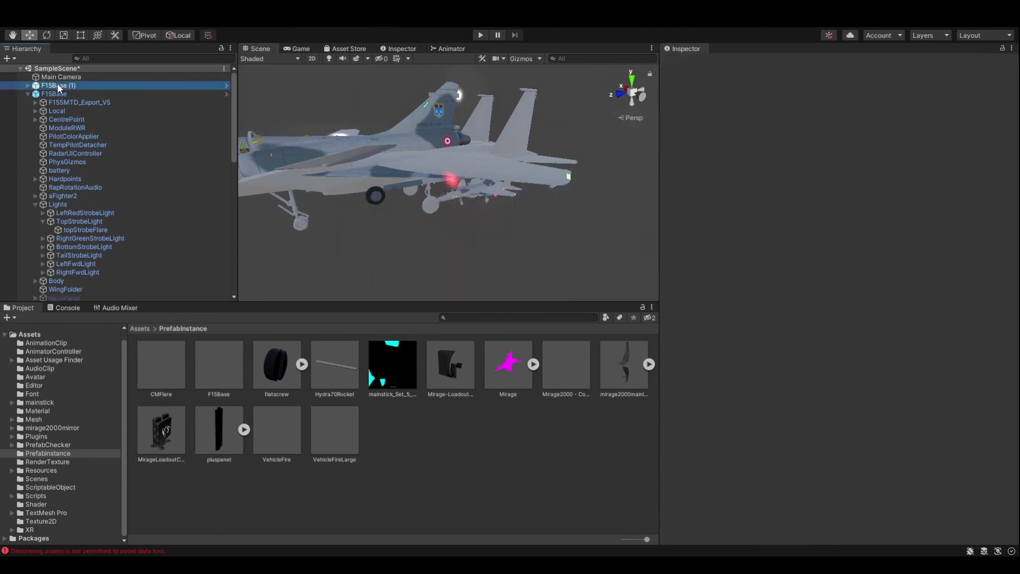
key(Delete)
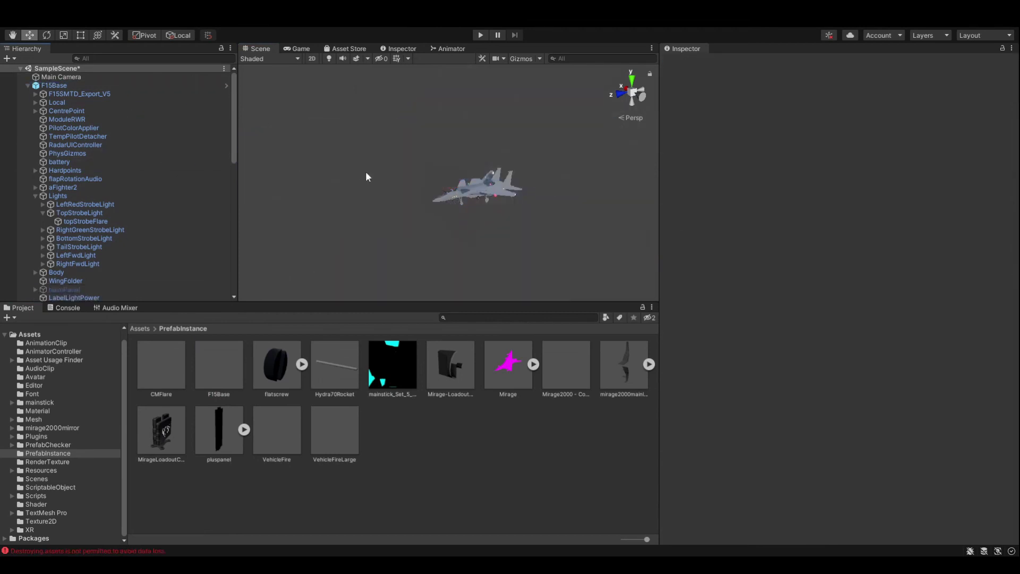
Step: Select the remaining F15Base object, inspect it in the scene and save SampleScene
click(102, 85)
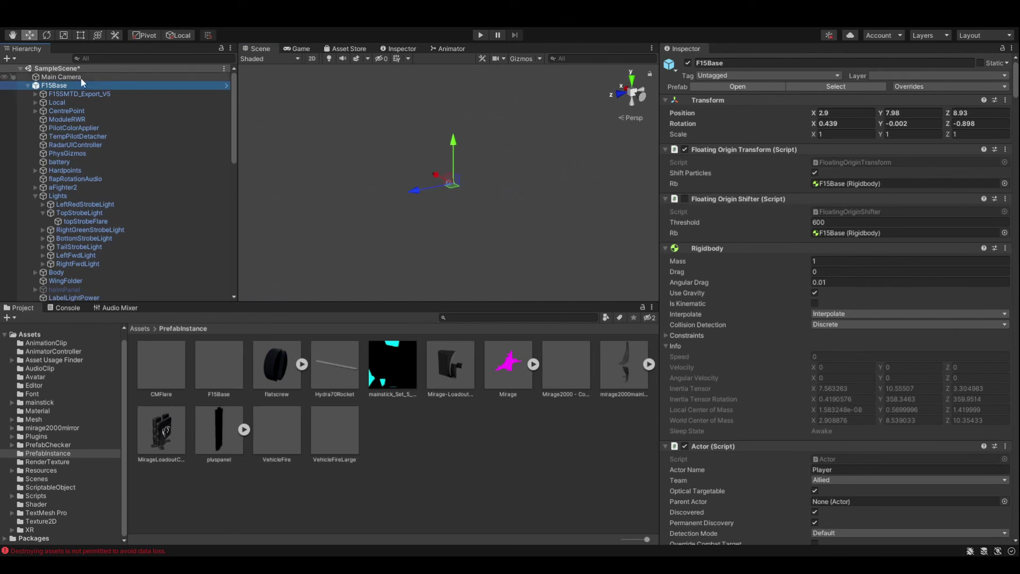
double_click(77, 86)
scroll(495, 180, down, 8)
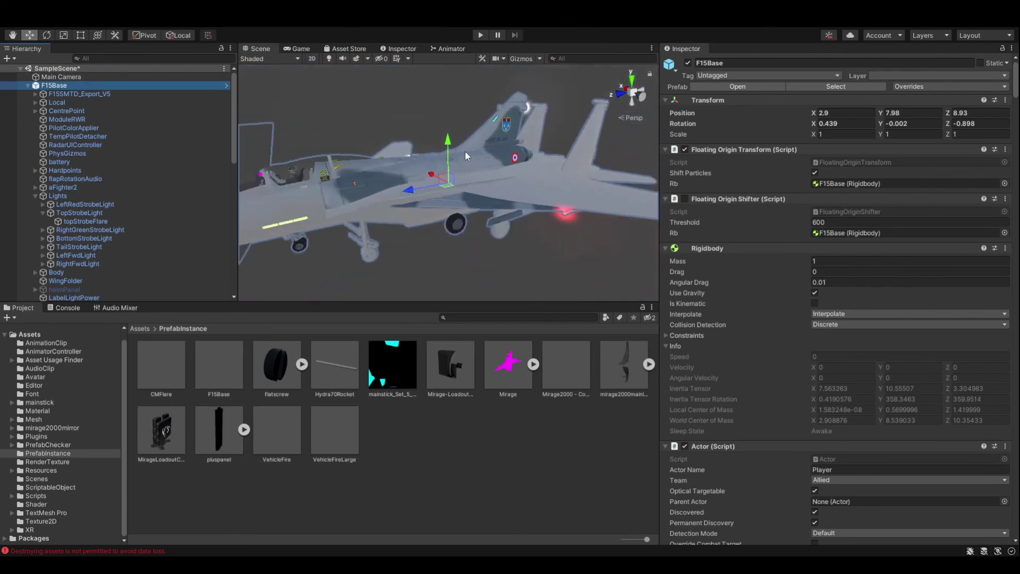
alt+drag(465, 151, 584, 160)
alt+drag(783, 123, 338, 101)
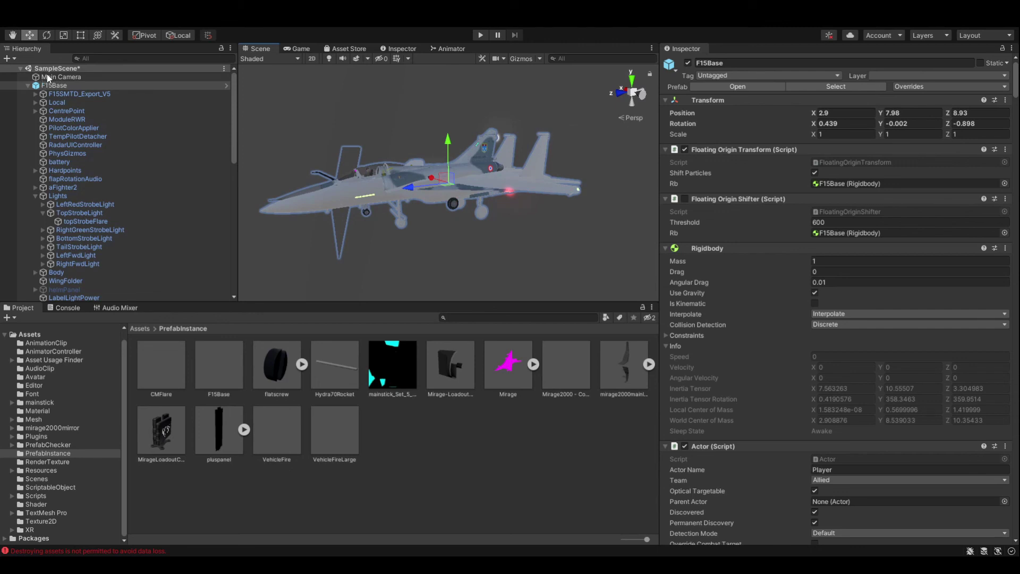
key(ctrl+s)
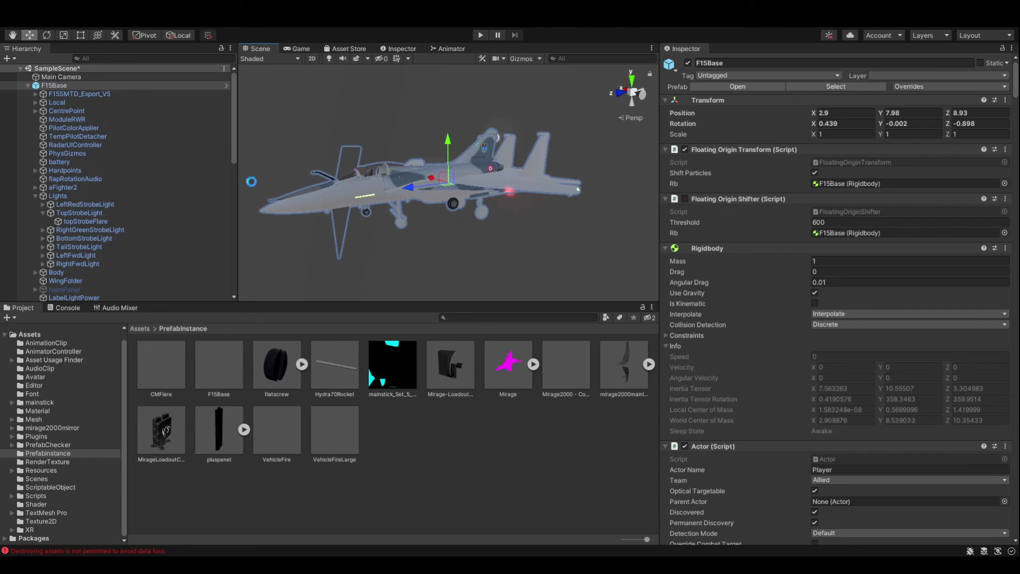